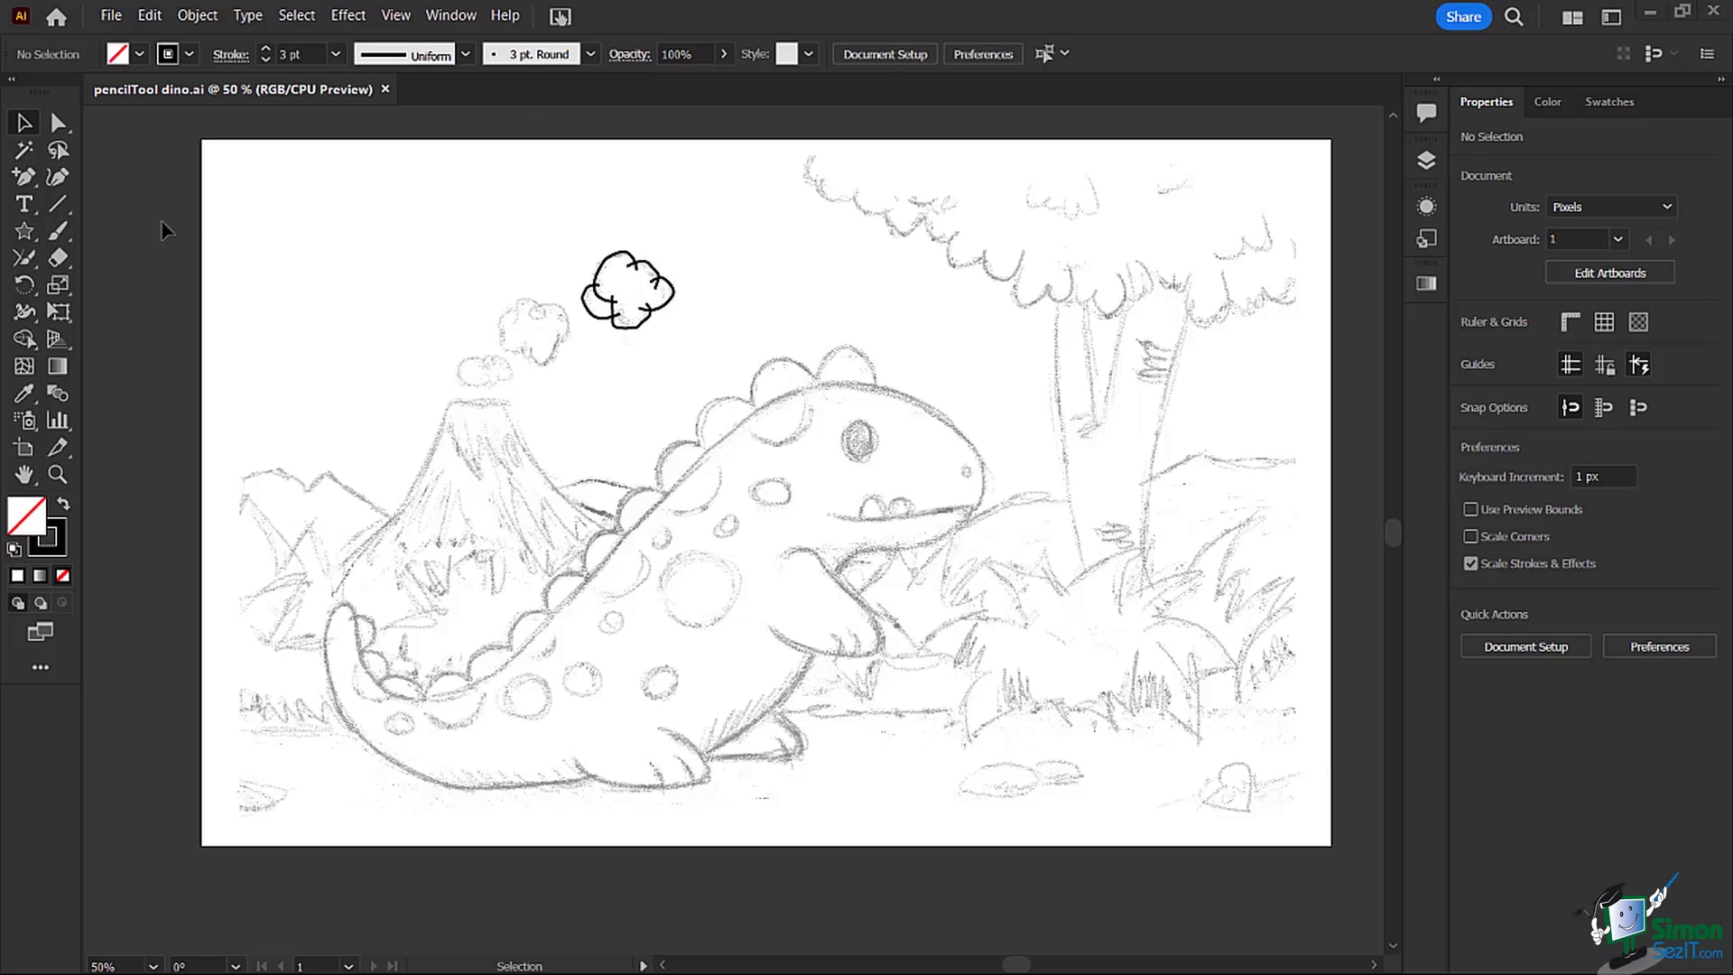
# Swap the Join tool for the Pencil tool in the same tool group.
pyautogui.click(25, 258)
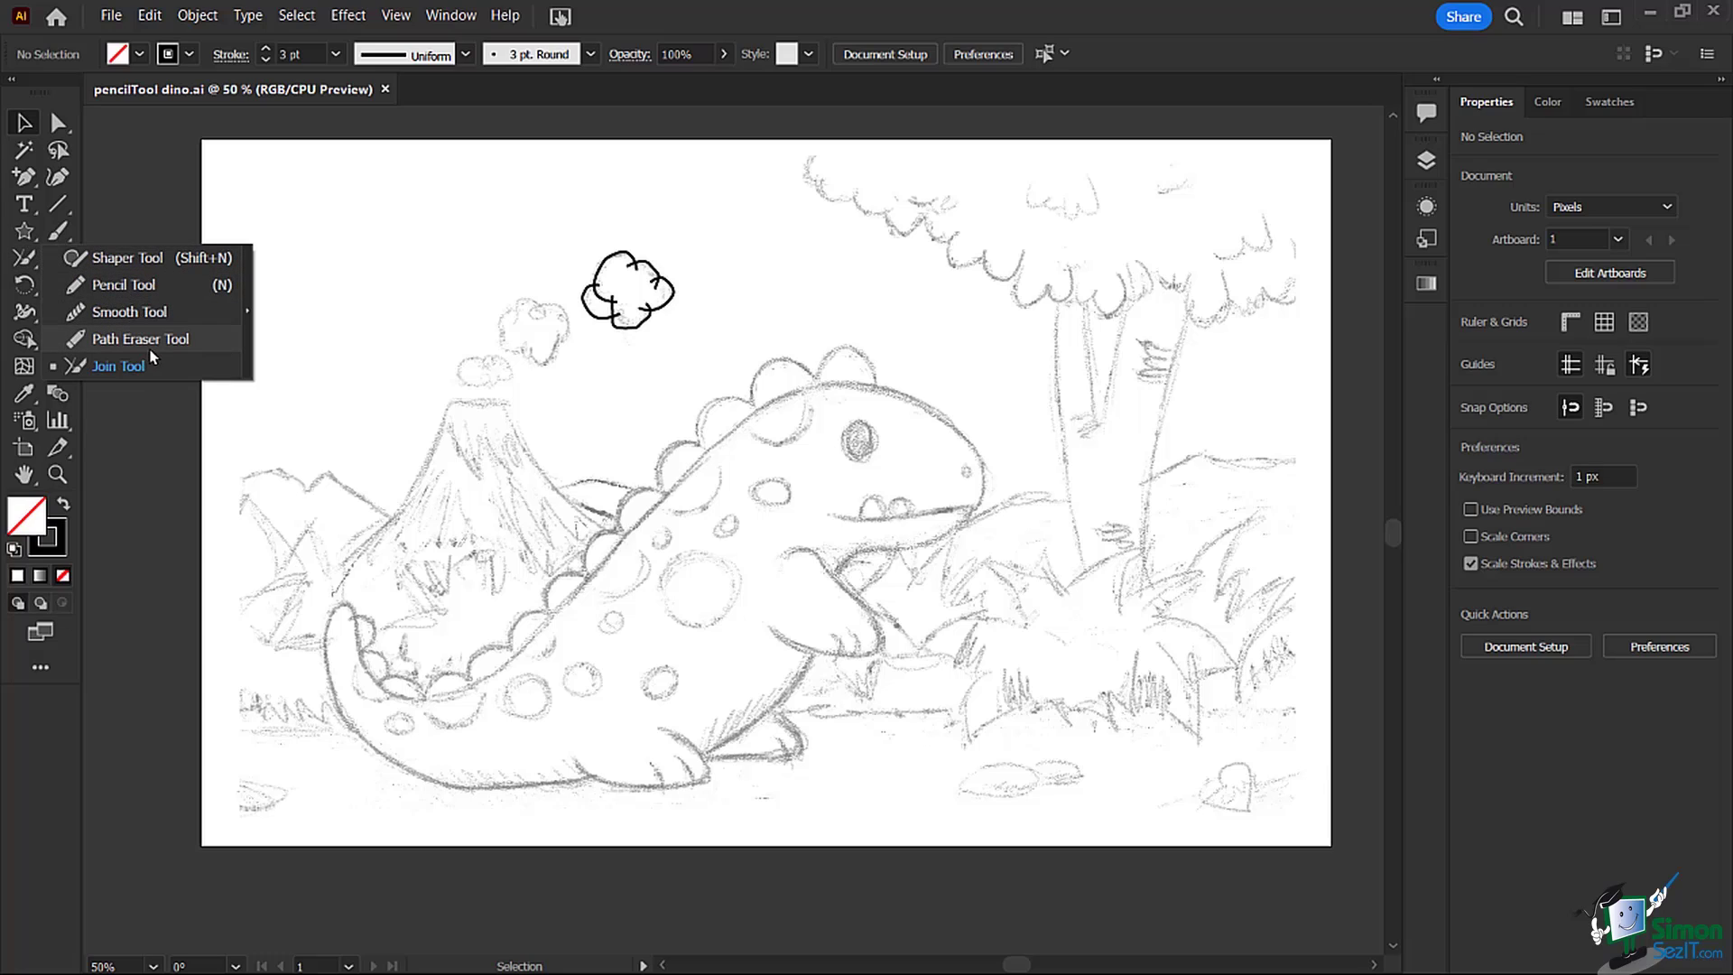
pyautogui.click(118, 287)
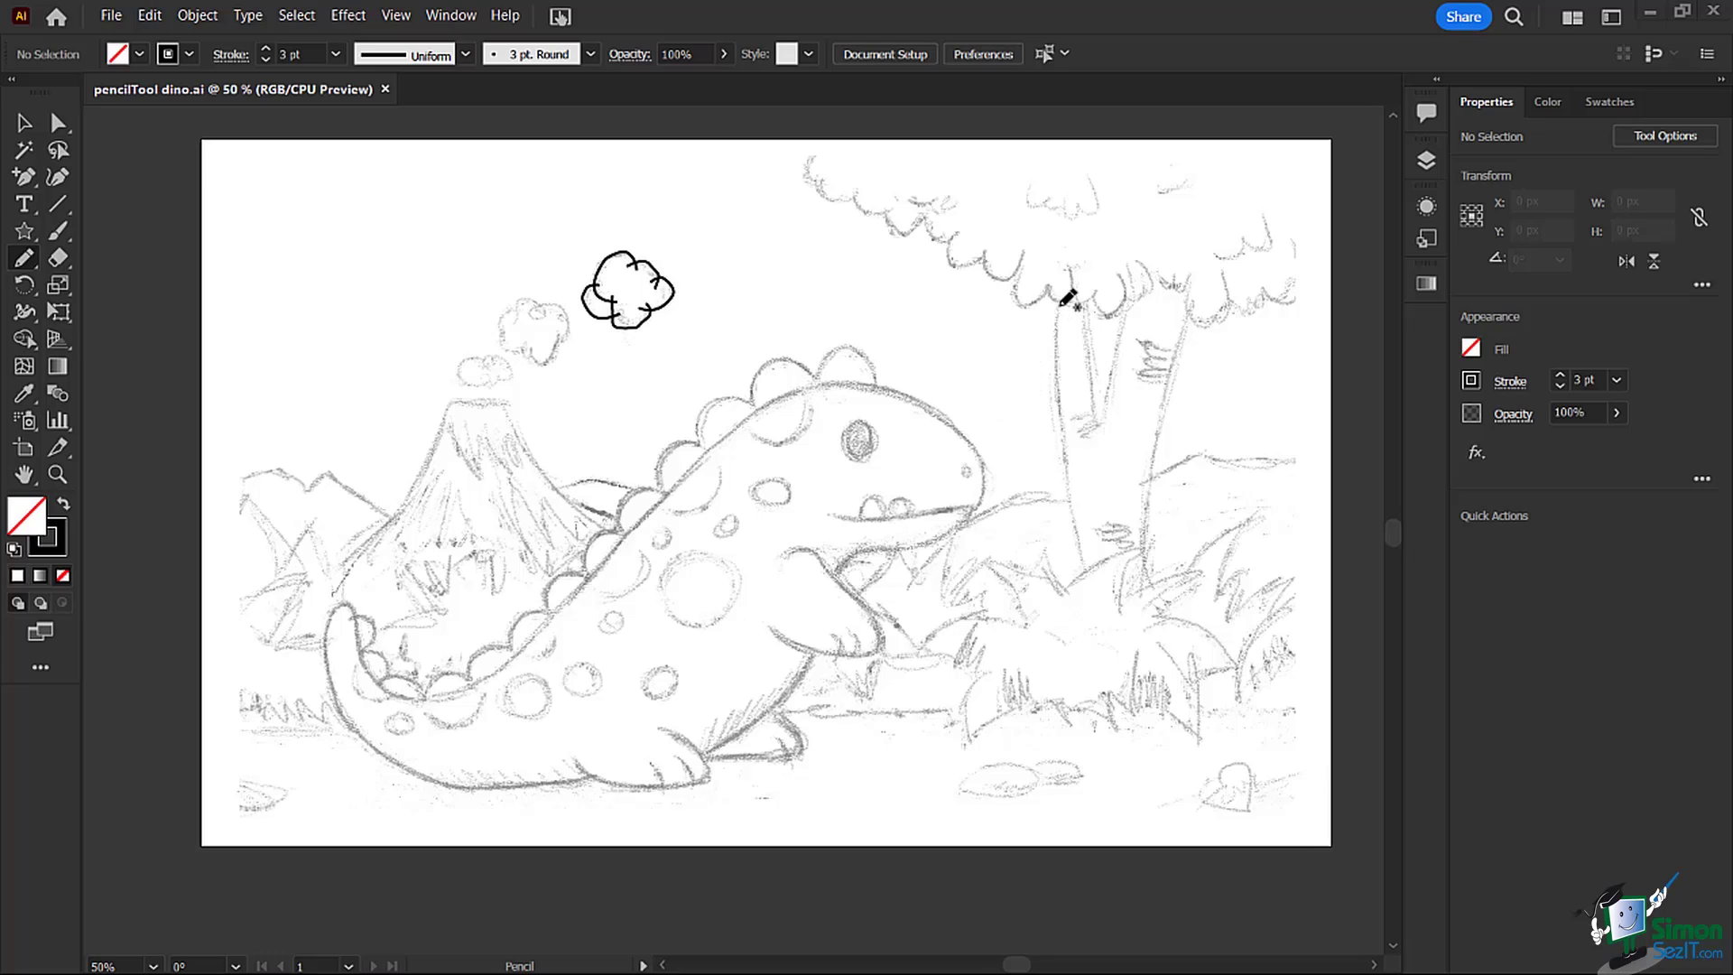
# Pencil-trace both tree trunks, the lines joining their bases and tops, and a long wavy horizon.
pyautogui.moveTo(1061, 307); pyautogui.dragTo(1087, 582)
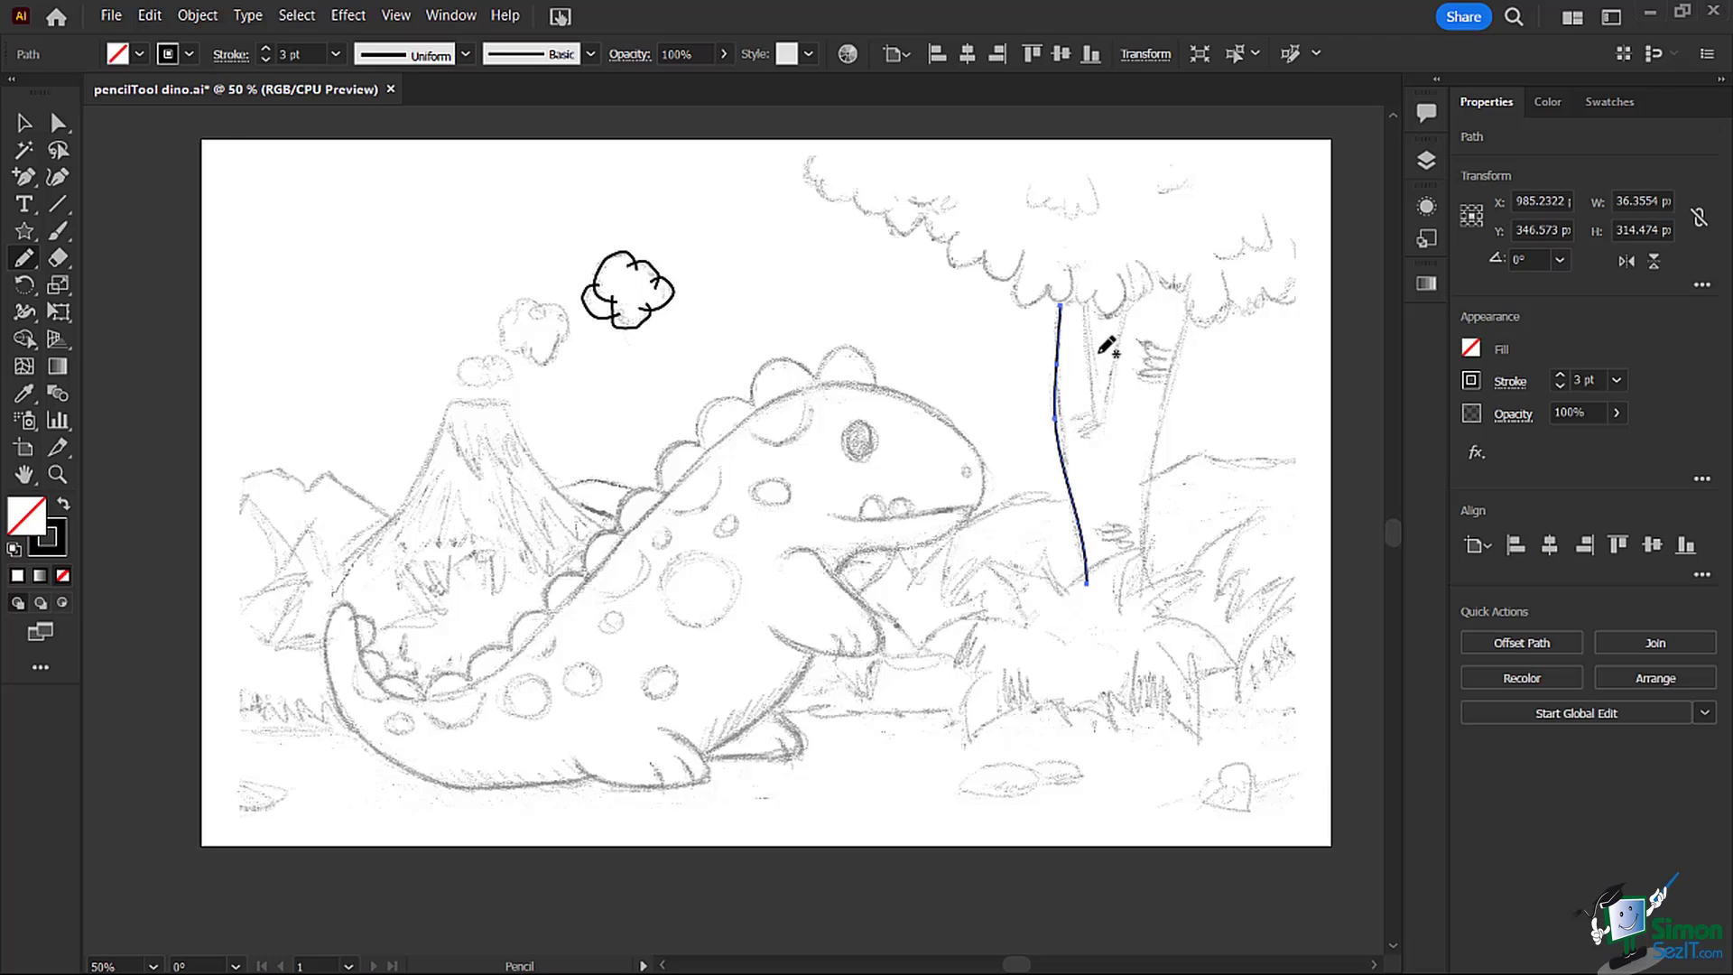
pyautogui.moveTo(1088, 306)
pyautogui.mouseDown()
pyautogui.moveTo(1098, 428)
pyautogui.moveTo(1124, 300)
pyautogui.moveTo(1155, 384)
pyautogui.moveTo(1142, 593)
pyautogui.mouseUp()
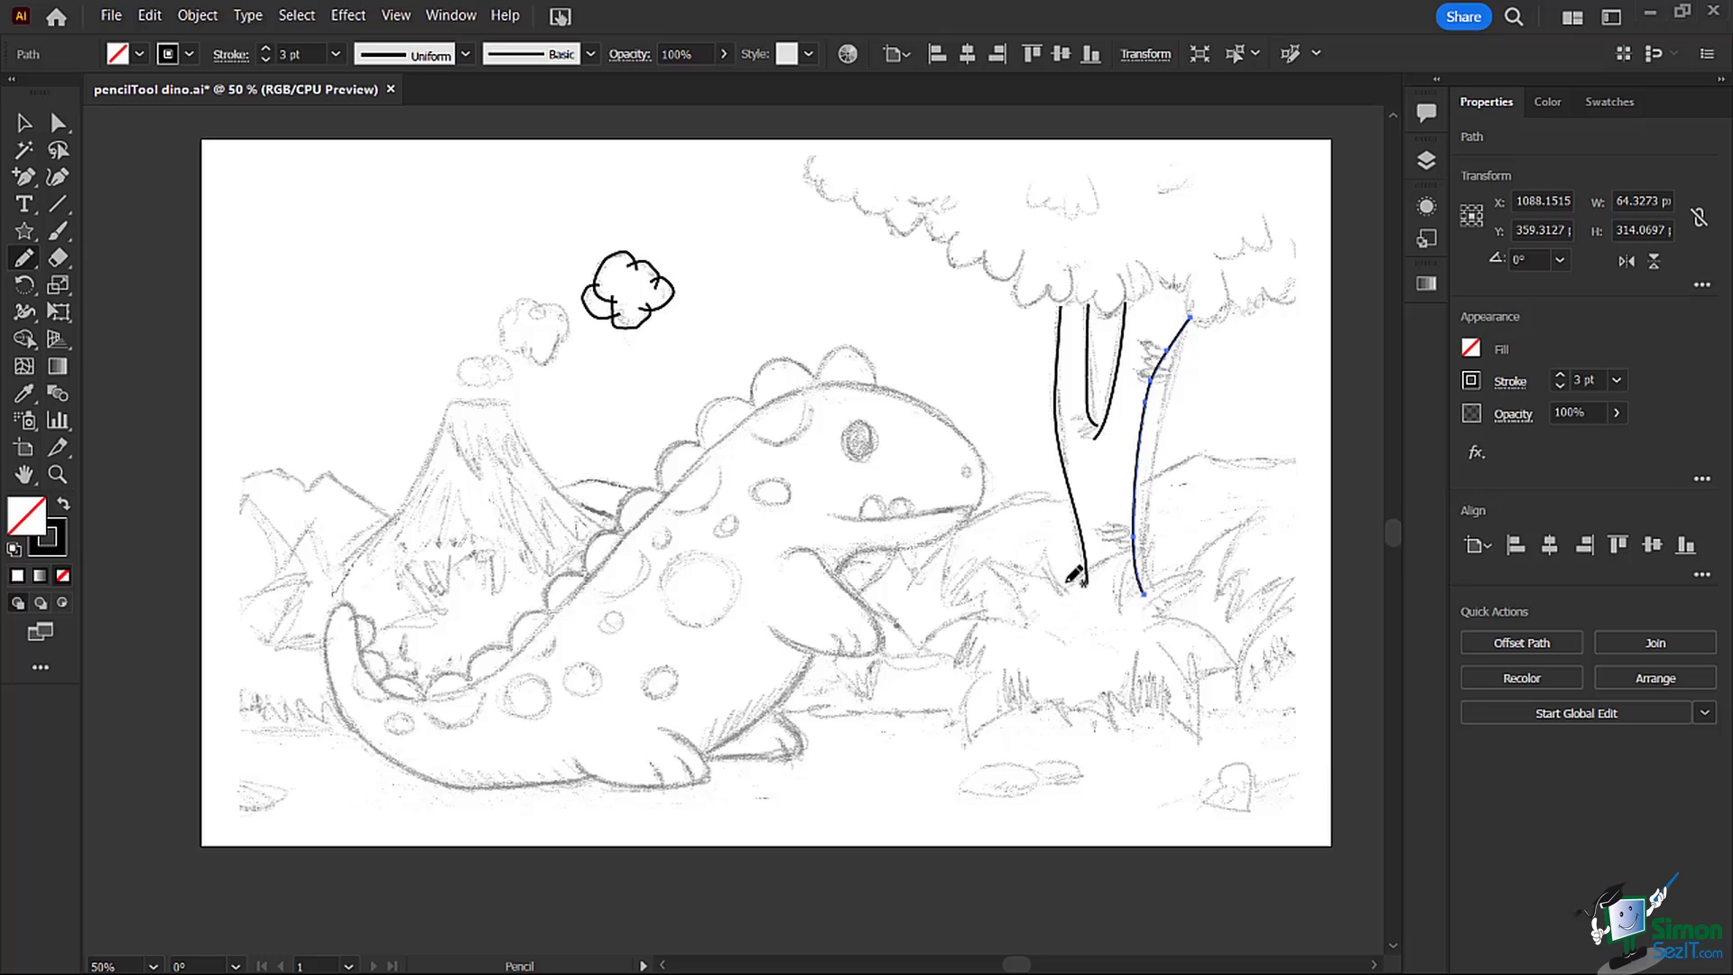
pyautogui.moveTo(1067, 579); pyautogui.dragTo(1167, 601)
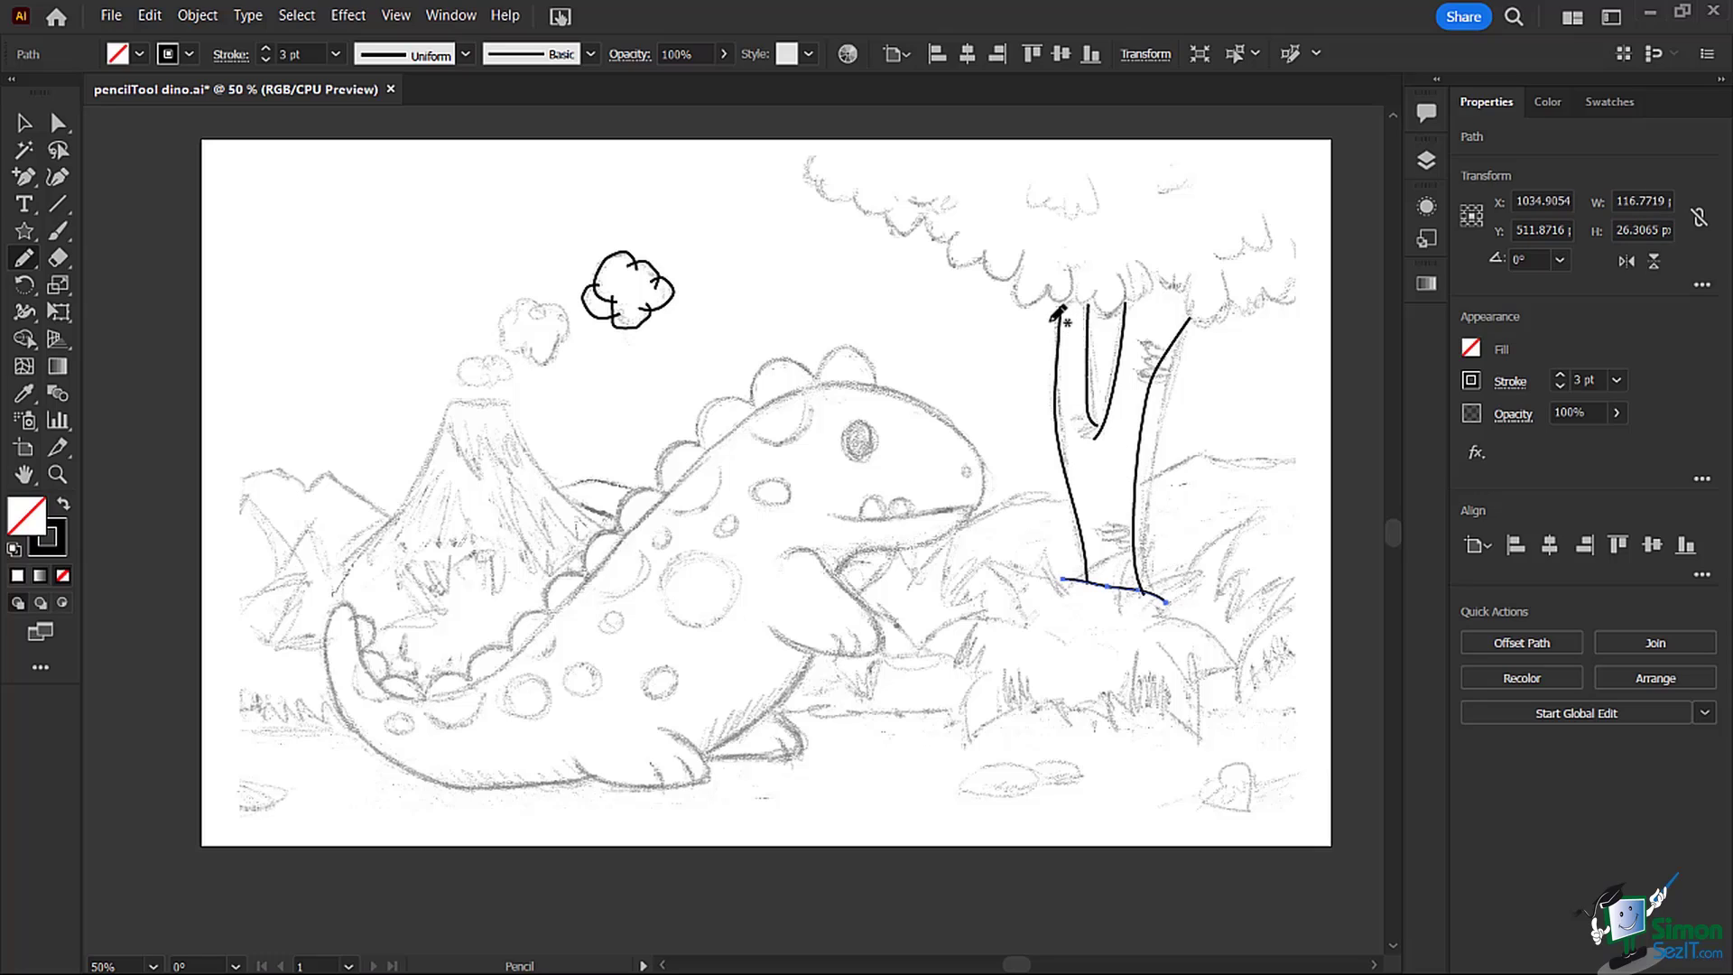
pyautogui.moveTo(1045, 317)
pyautogui.mouseDown()
pyautogui.moveTo(1109, 310)
pyautogui.moveTo(1219, 334)
pyautogui.mouseUp()
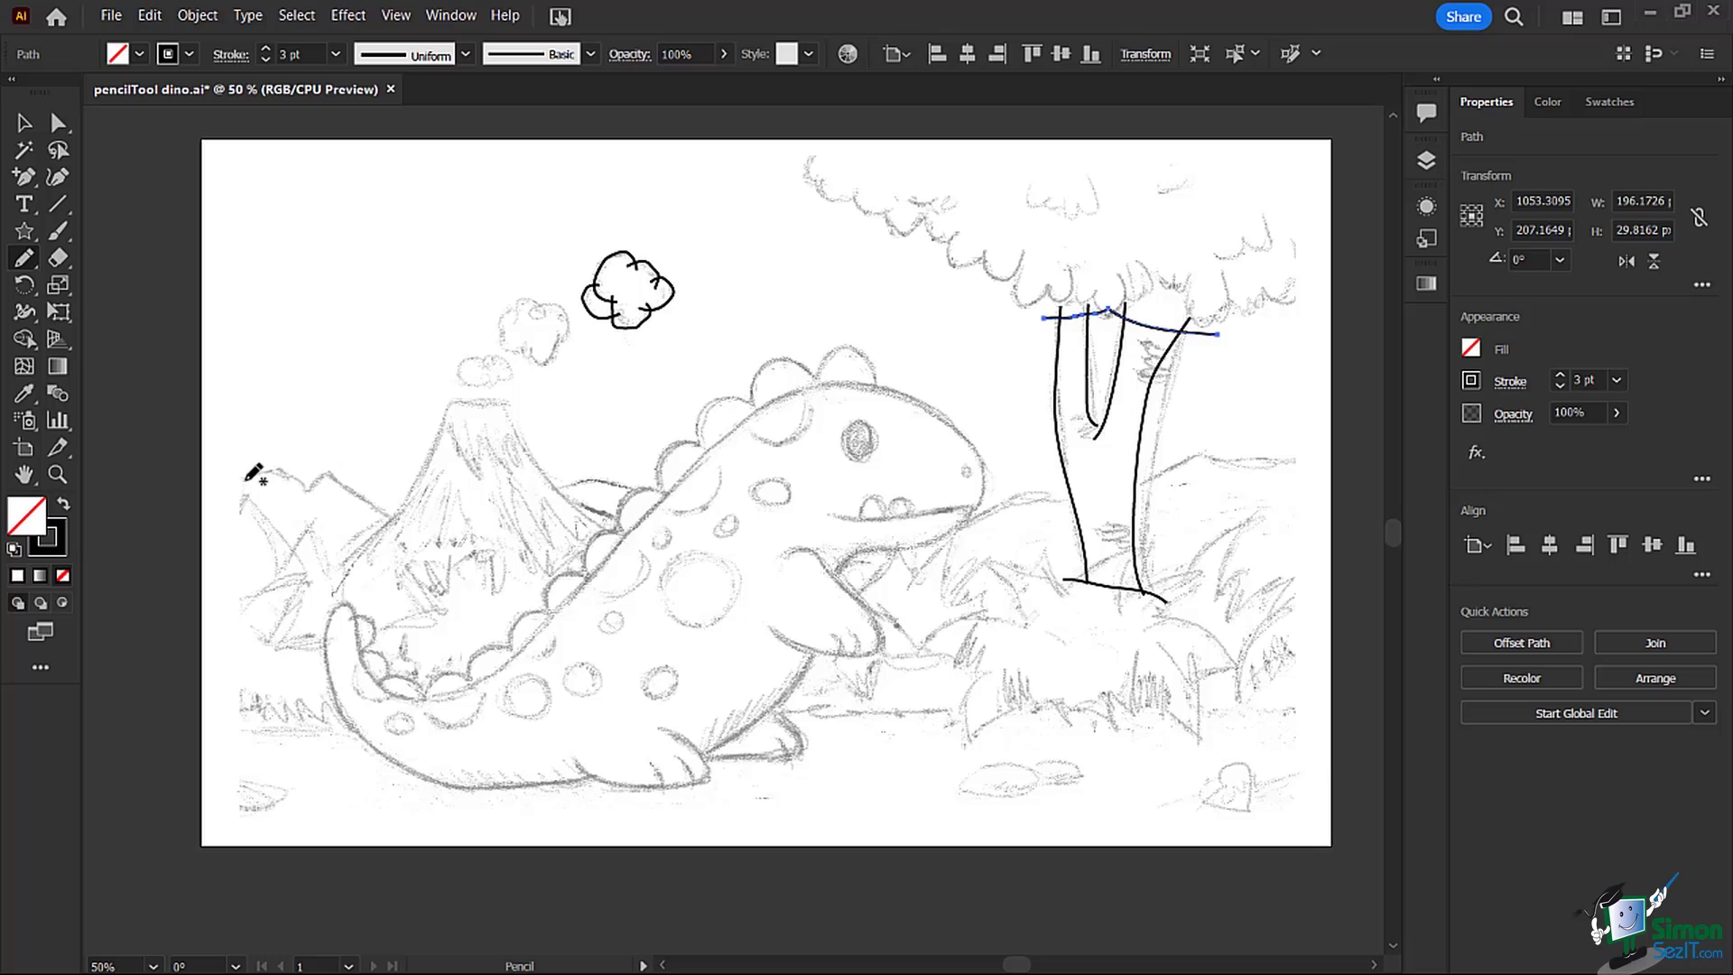
pyautogui.moveTo(245, 477)
pyautogui.mouseDown()
pyautogui.moveTo(291, 465)
pyautogui.moveTo(309, 487)
pyautogui.moveTo(334, 477)
pyautogui.moveTo(377, 510)
pyautogui.moveTo(443, 517)
pyautogui.moveTo(632, 487)
pyautogui.moveTo(903, 537)
pyautogui.moveTo(1119, 503)
pyautogui.moveTo(1163, 473)
pyautogui.moveTo(1340, 468)
pyautogui.mouseUp()
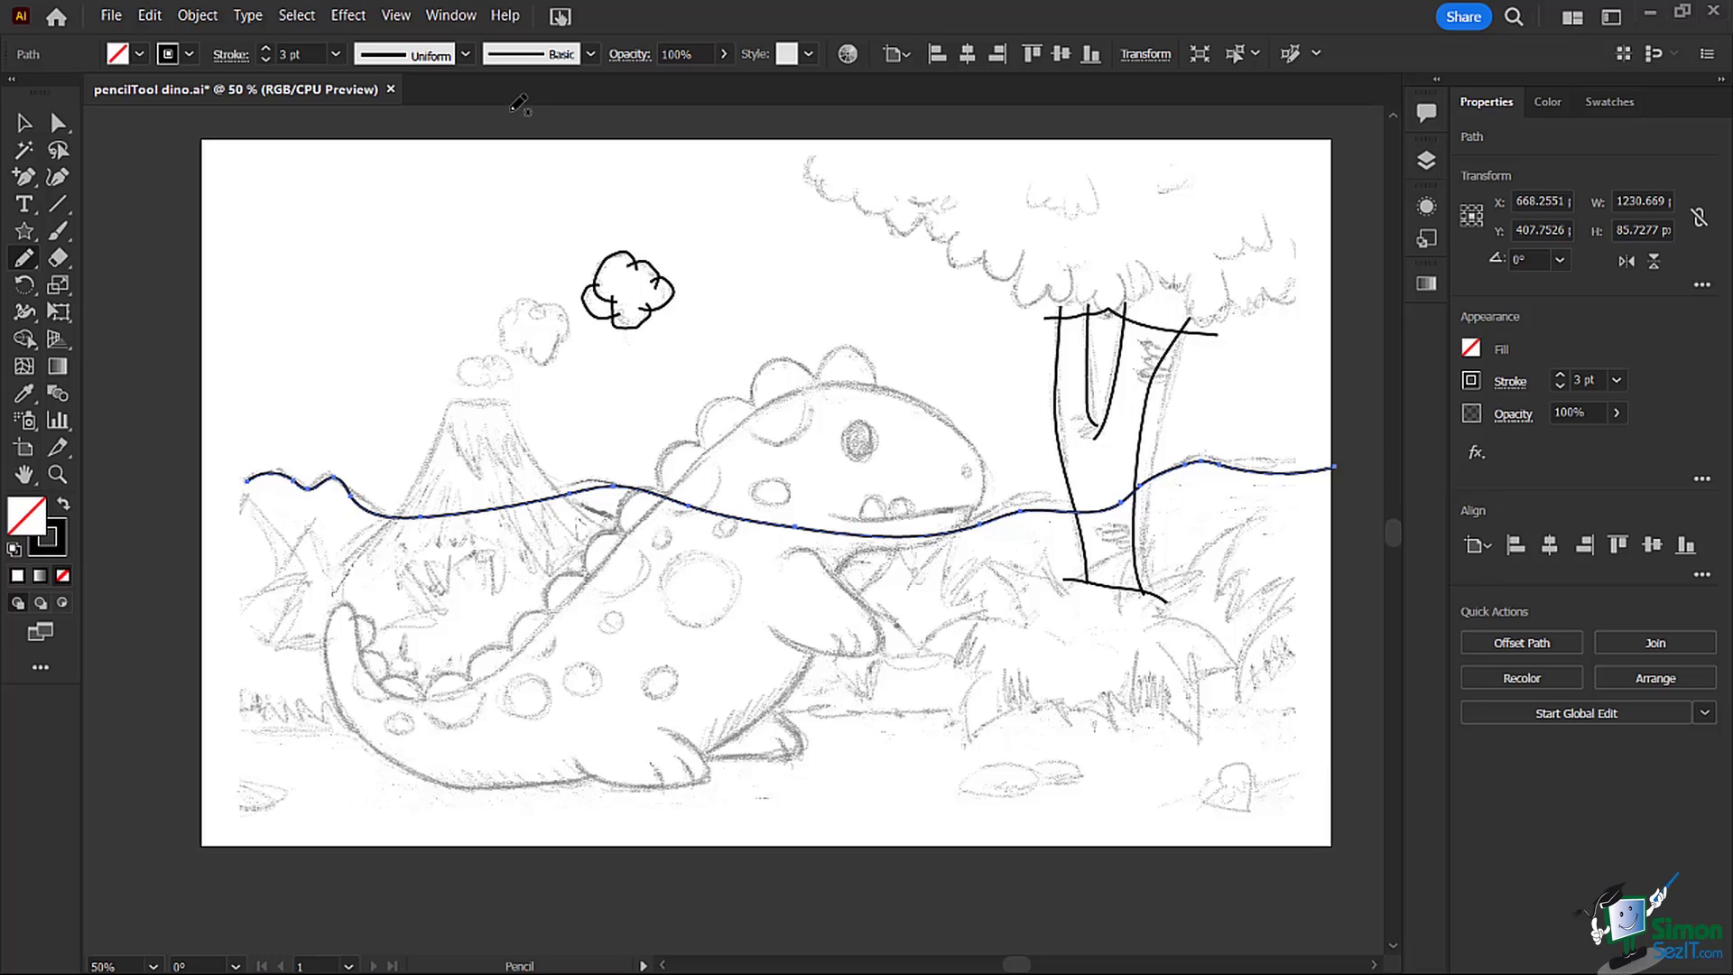
# With Direct Selection, drag horizon anchors and handles to raise and smooth its peak over the dinosaur.
pyautogui.click(58, 122)
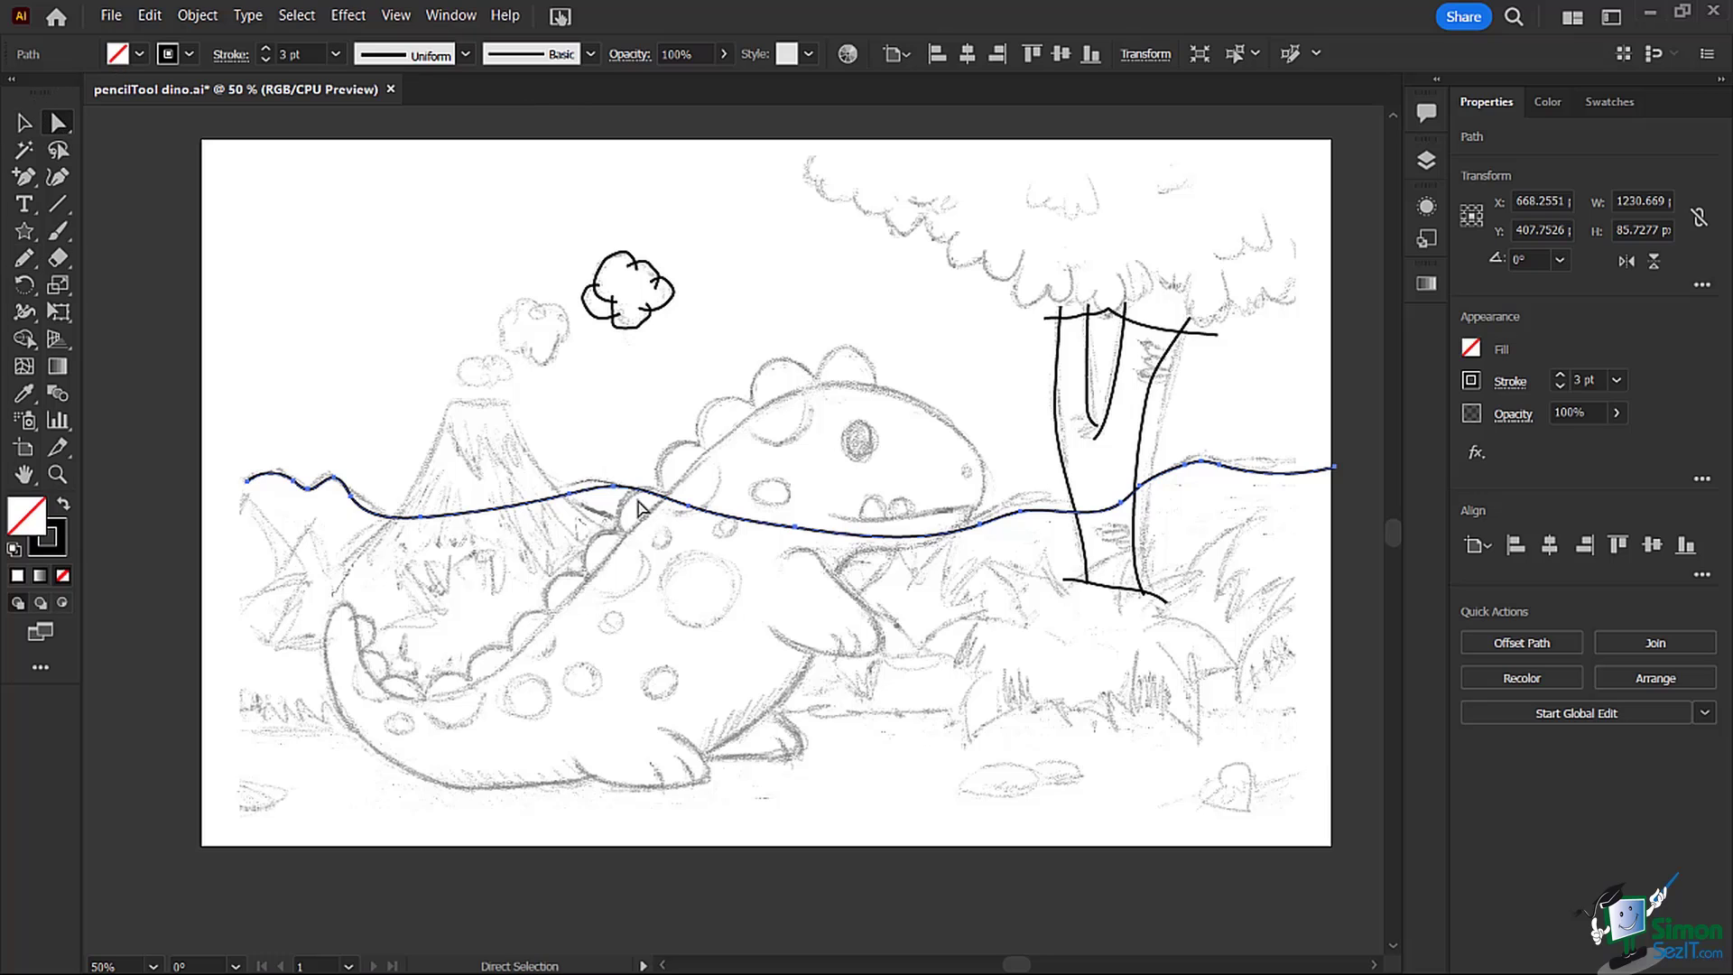
pyautogui.scroll(1, 598, 540)
pyautogui.scroll(1, 561, 501)
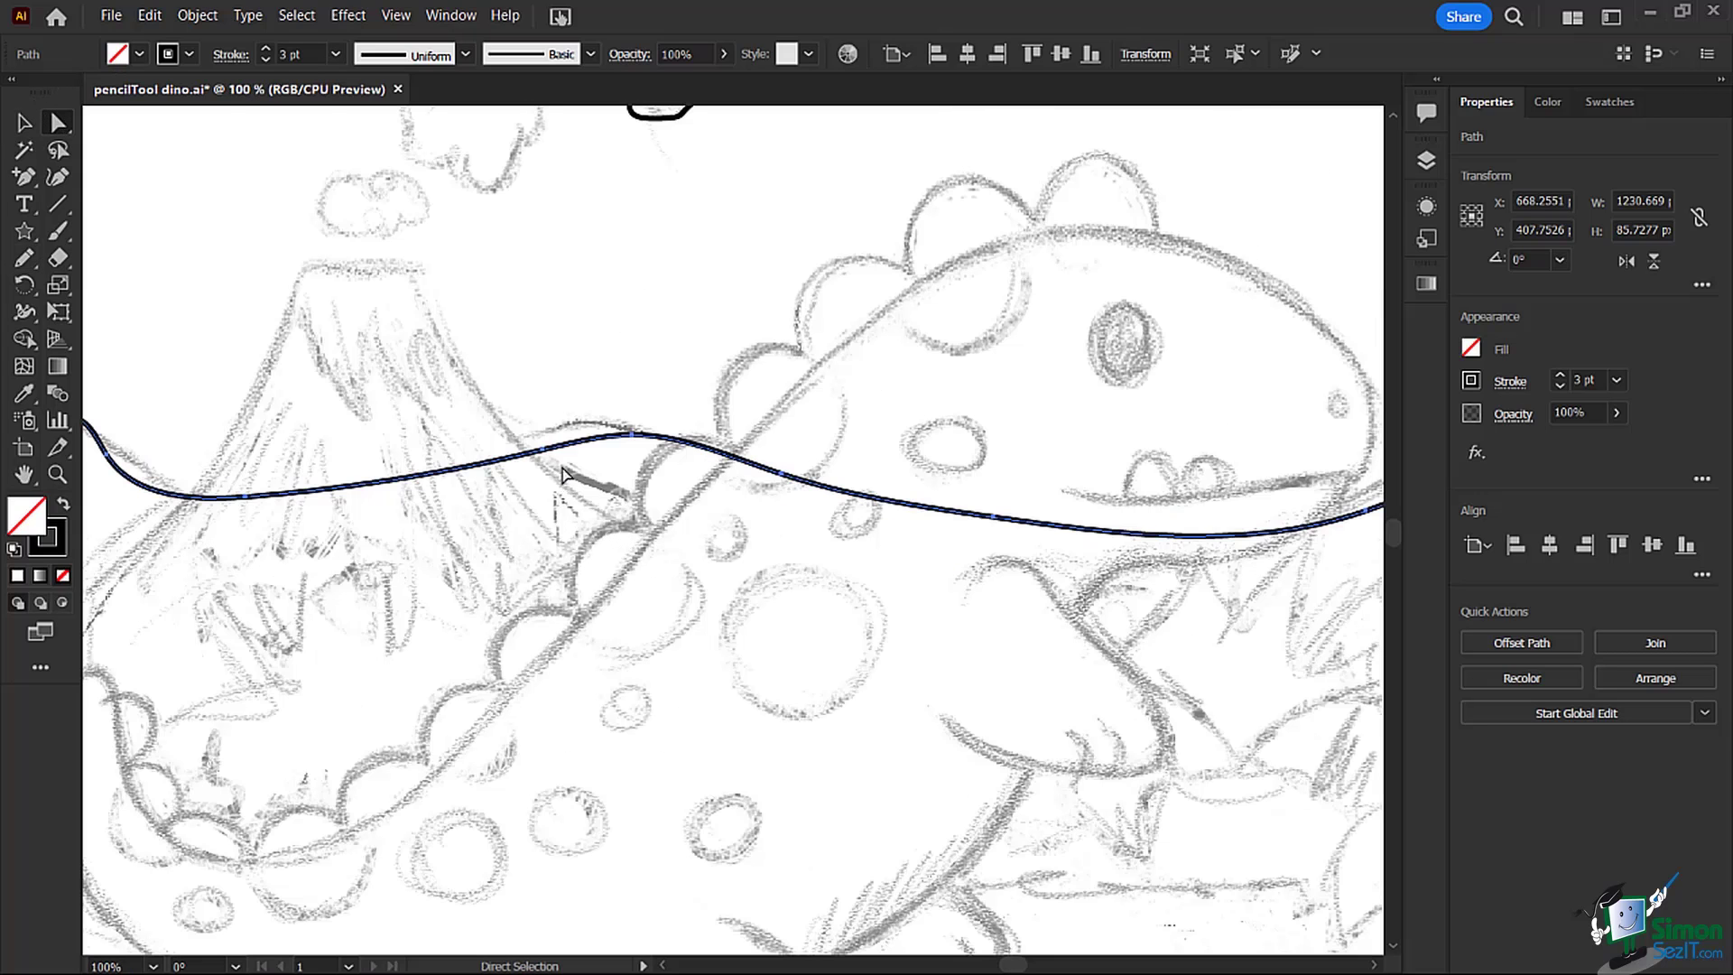
pyautogui.click(542, 449)
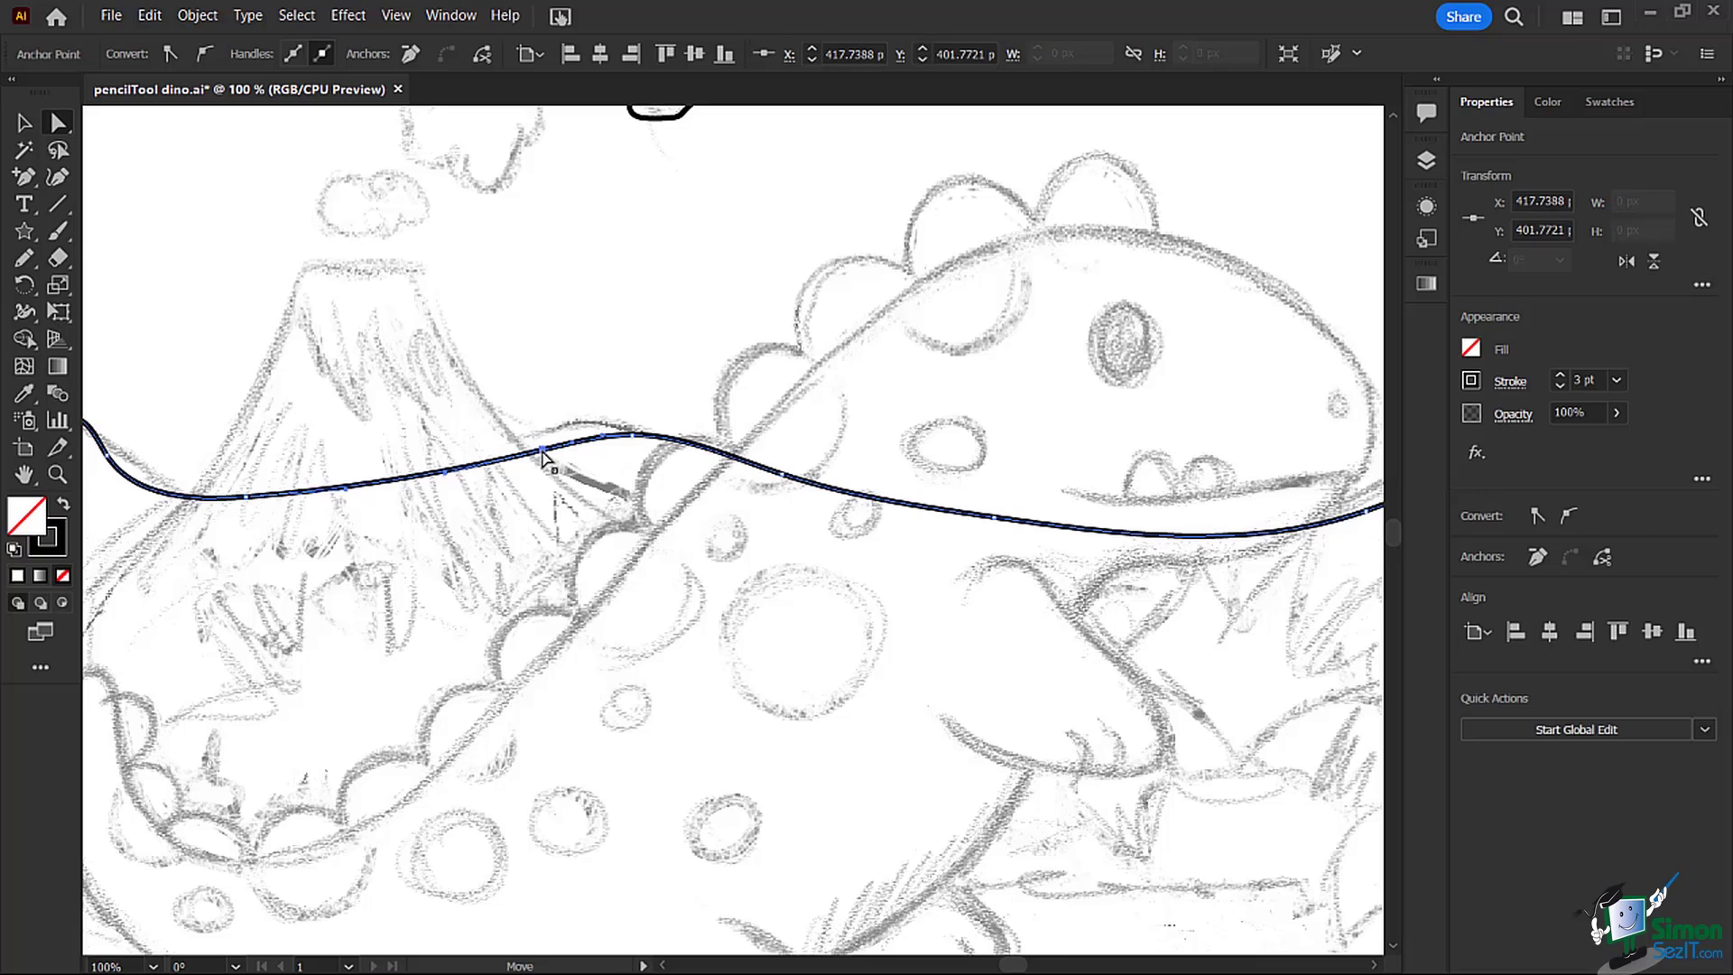
pyautogui.moveTo(542, 451); pyautogui.dragTo(538, 434)
pyautogui.click(629, 438)
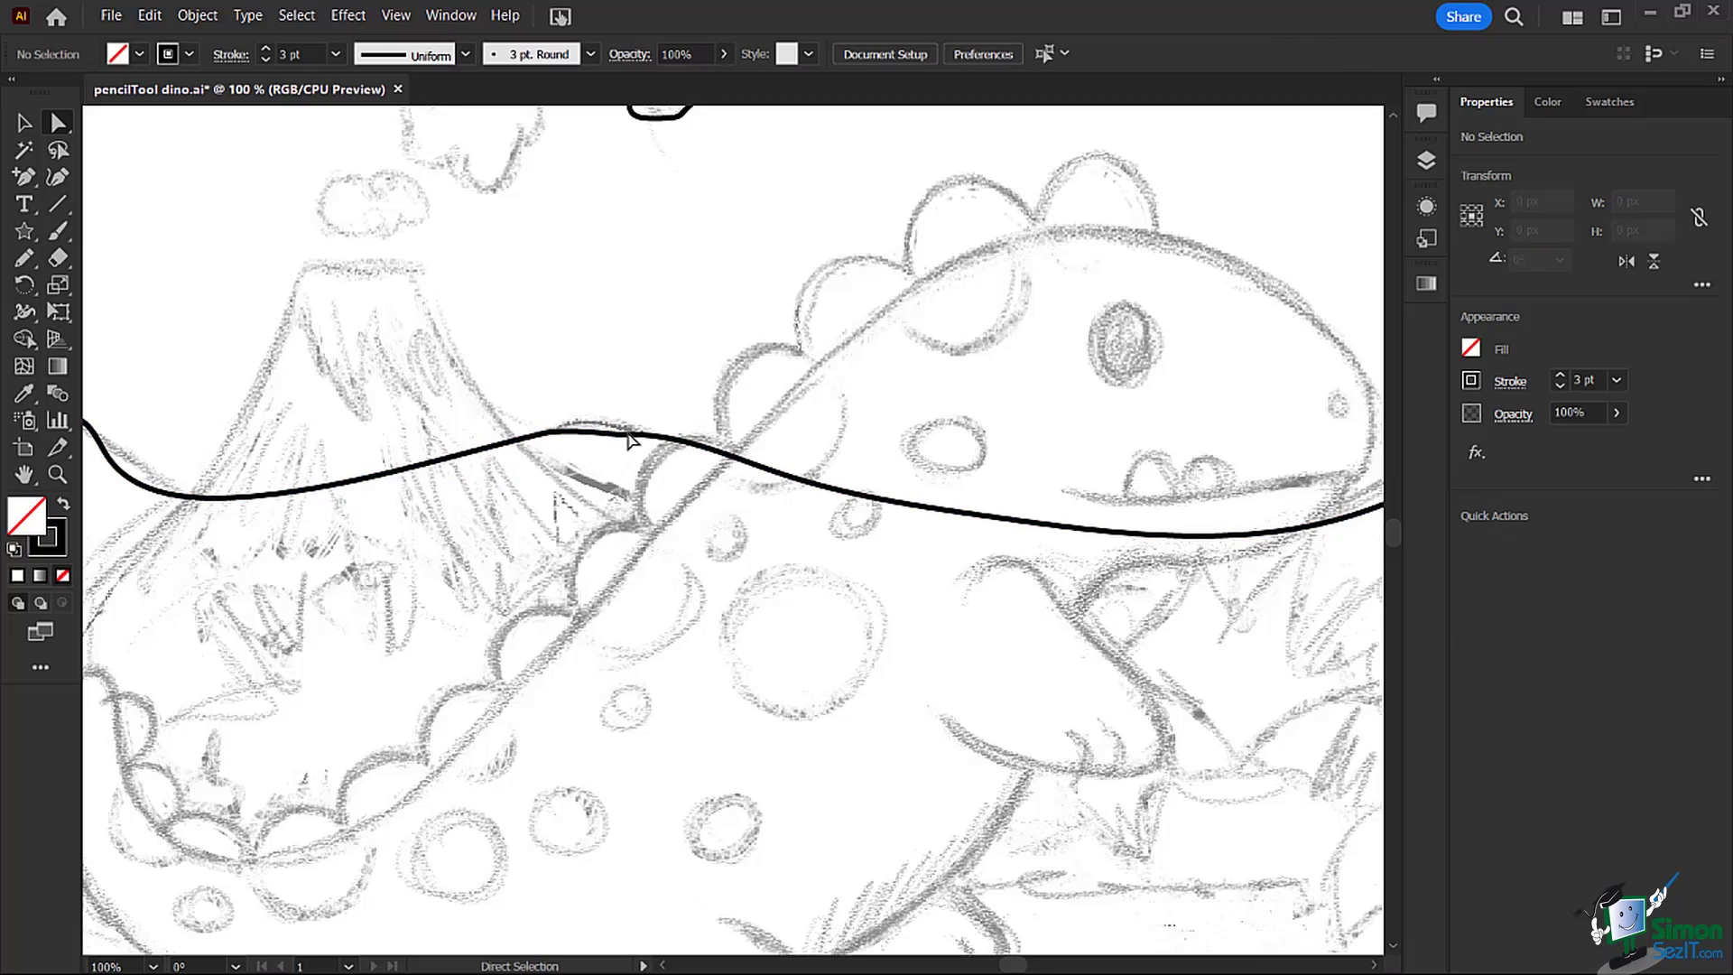
pyautogui.click(636, 439)
pyautogui.moveTo(636, 437)
pyautogui.mouseDown()
pyautogui.moveTo(678, 430)
pyautogui.moveTo(630, 433)
pyautogui.mouseUp()
pyautogui.click(627, 424)
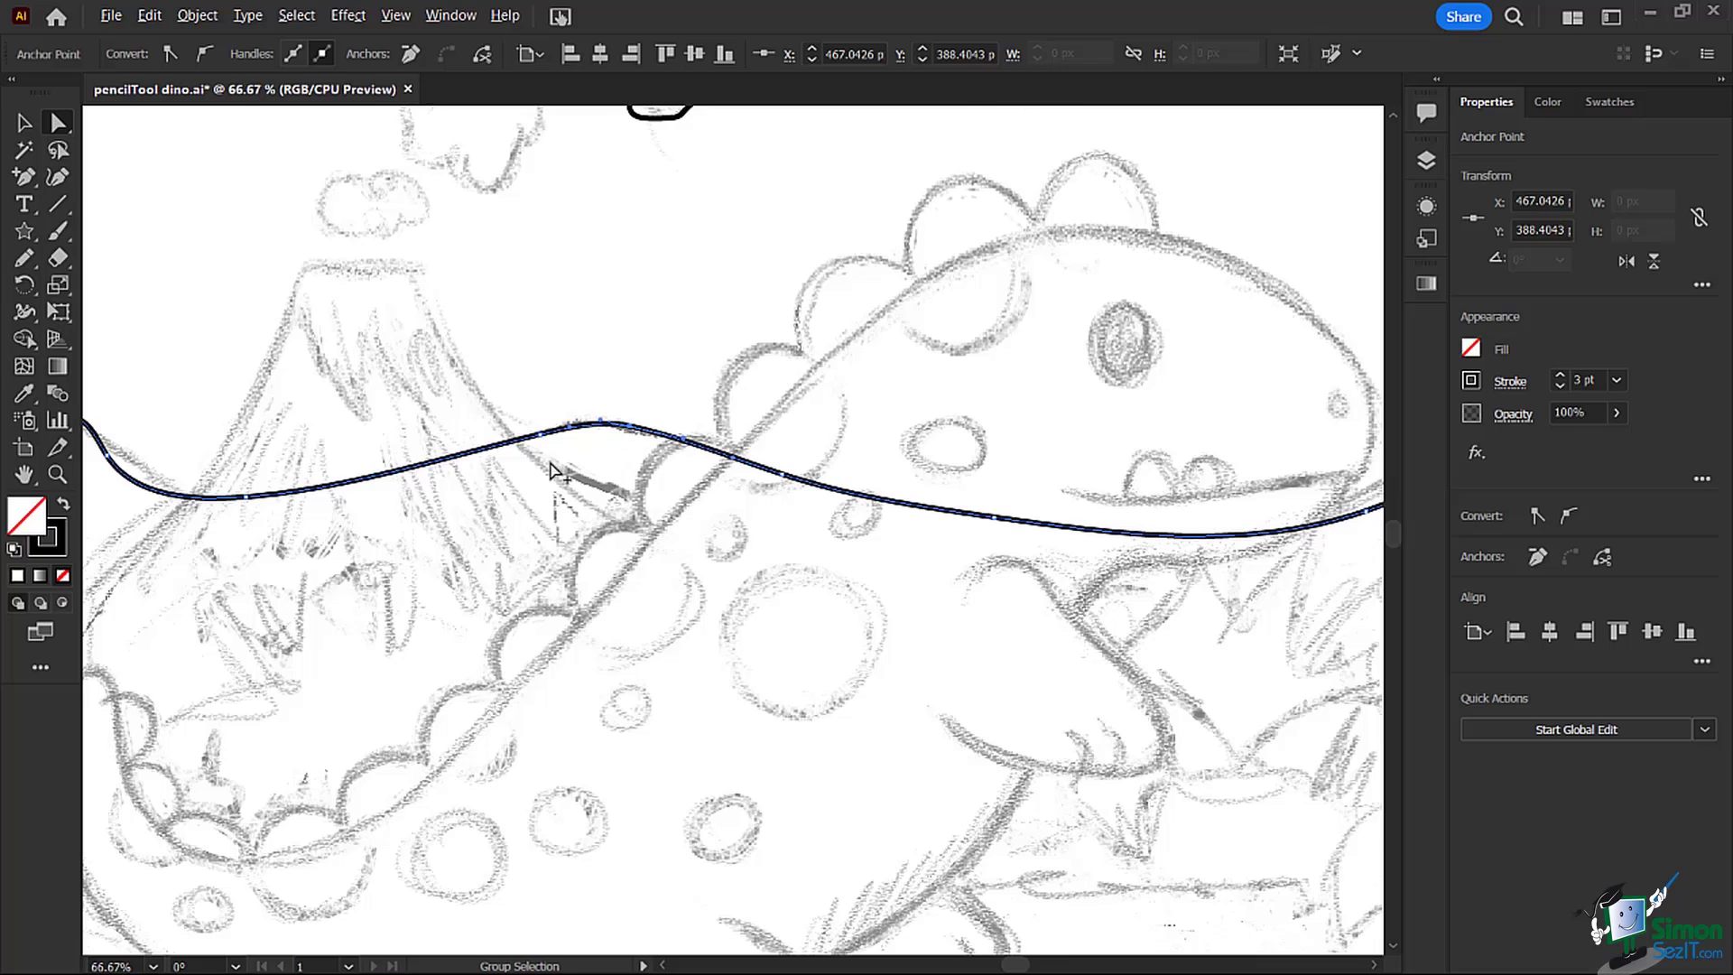
pyautogui.scroll(-1, 557, 478)
pyautogui.scroll(-1, 556, 477)
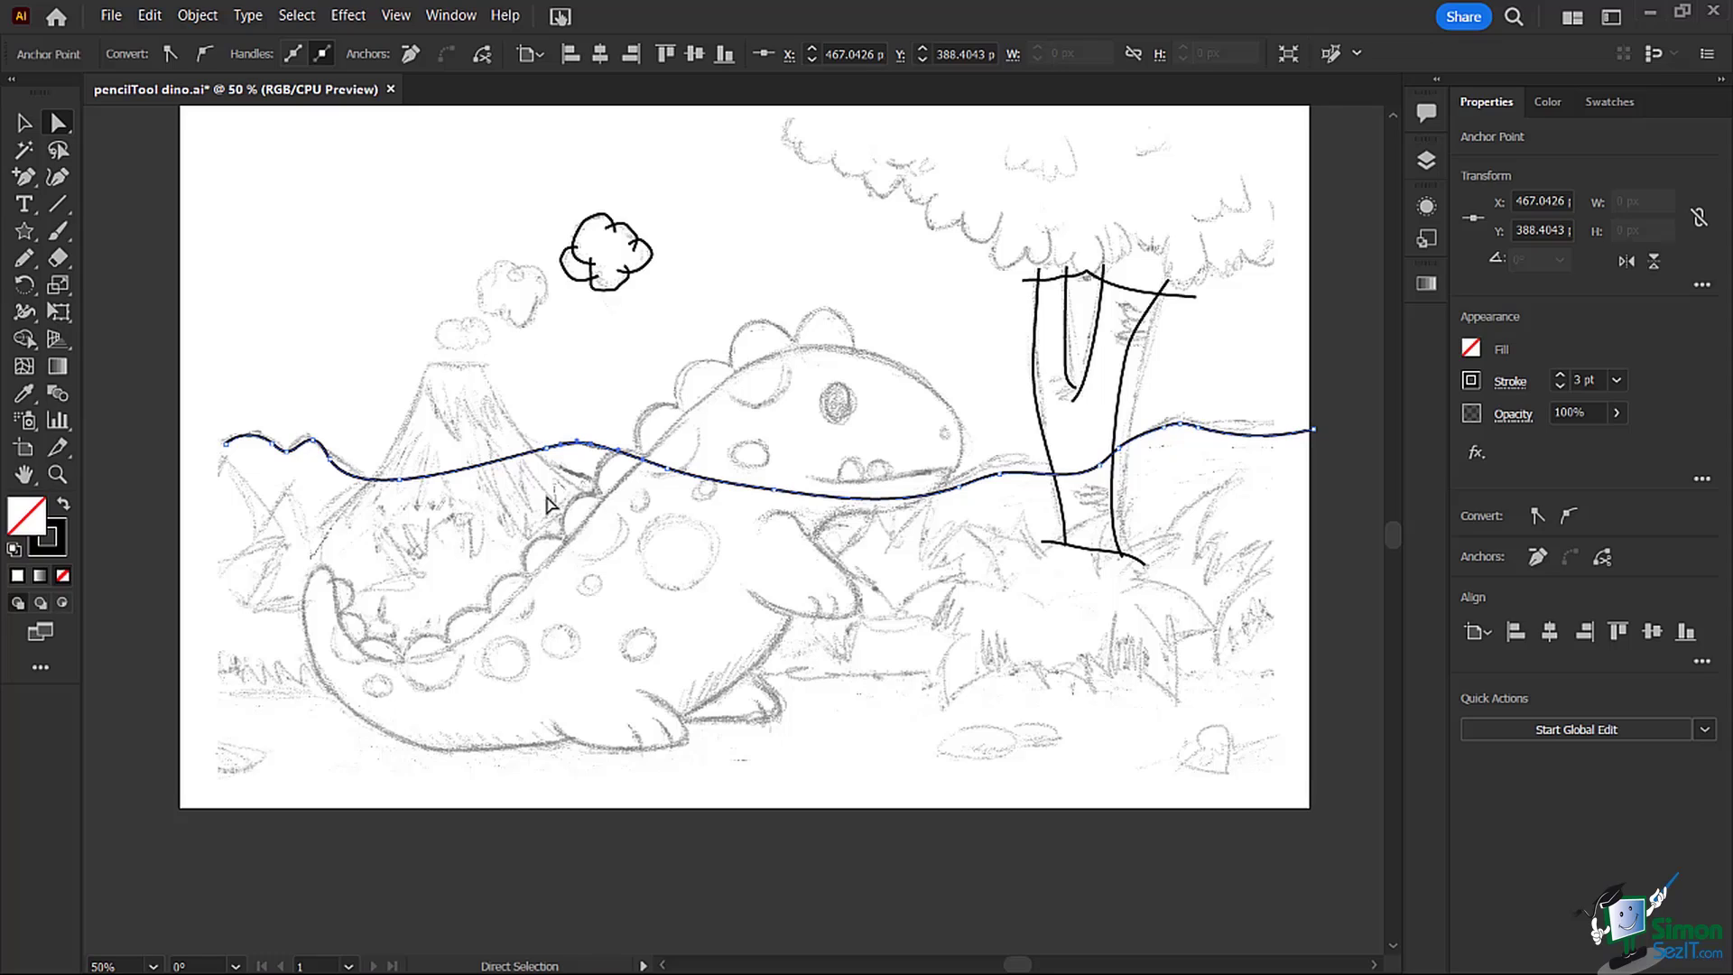
# In Pencil Tool Options, drag the Fidelity slider to the Smooth end.
pyautogui.doubleClick(24, 259)
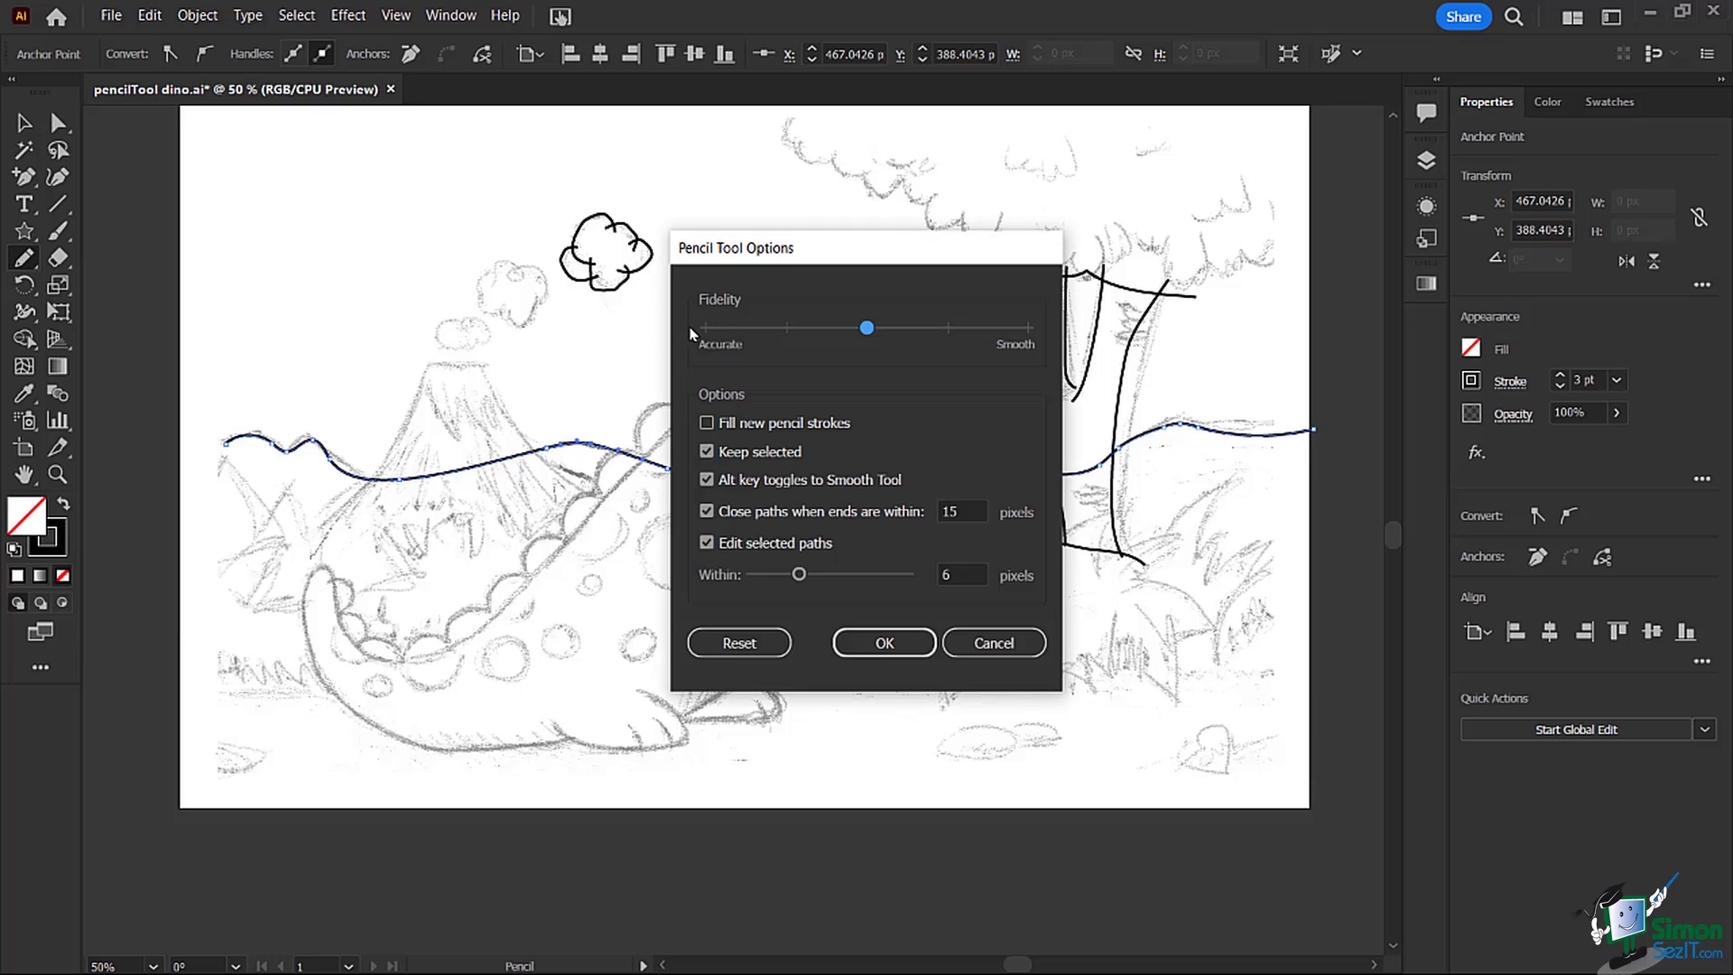
pyautogui.moveTo(809, 244); pyautogui.dragTo(931, 164)
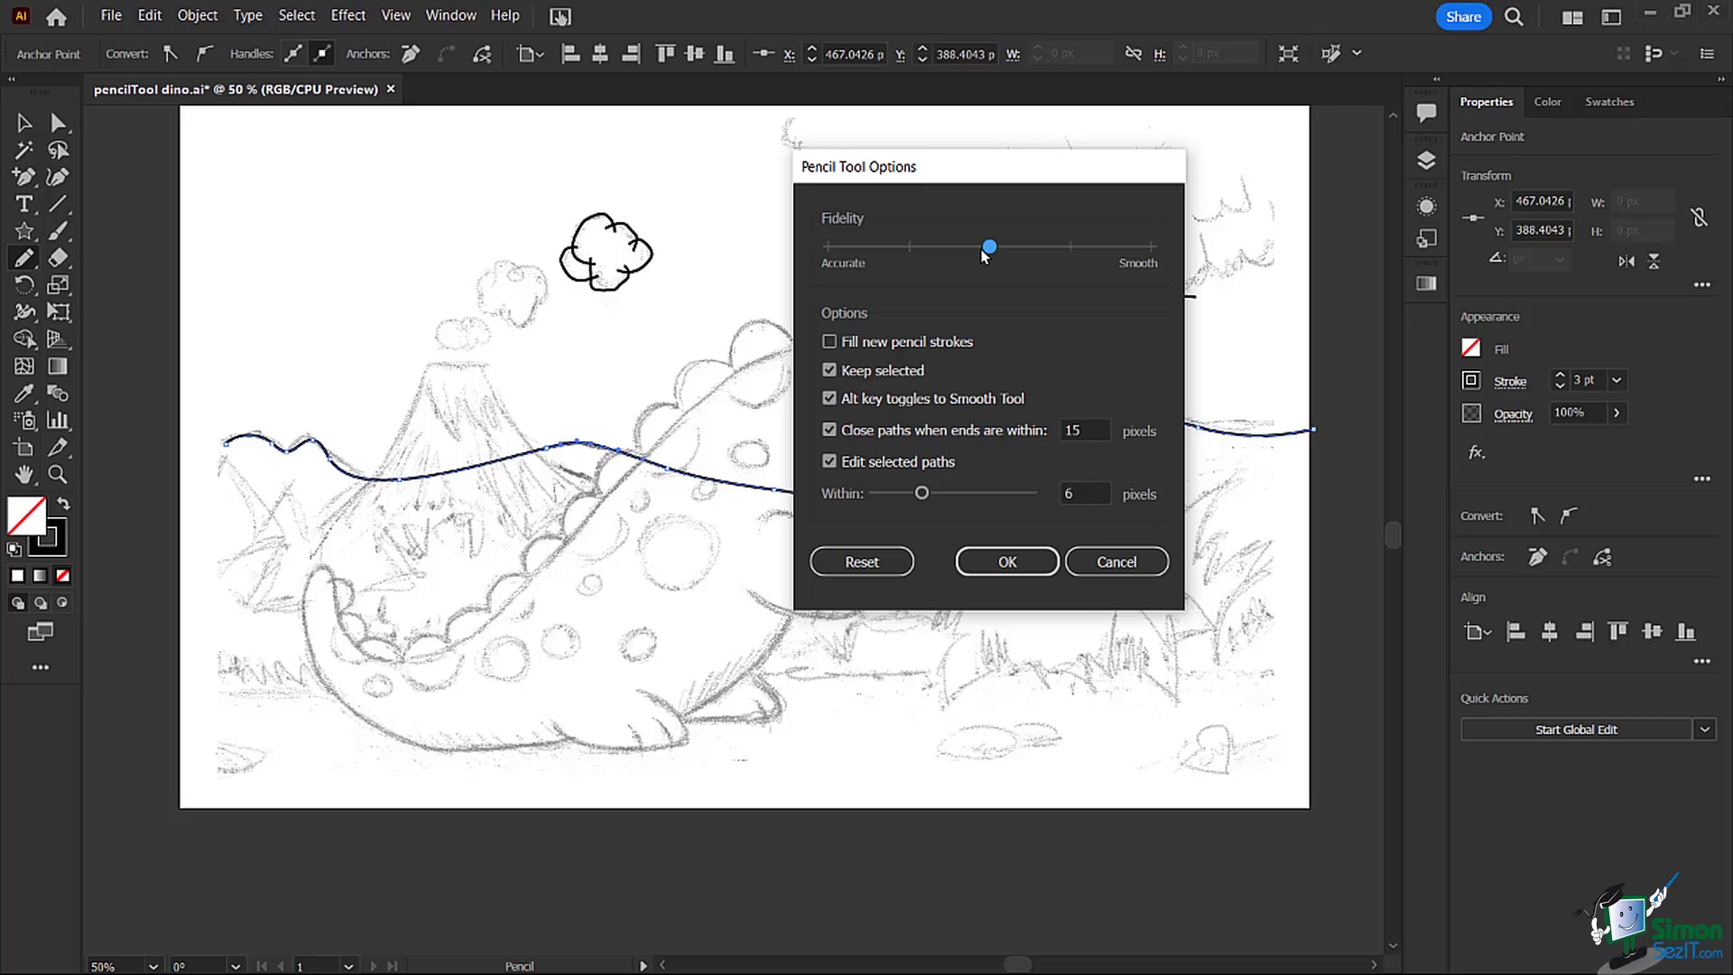
pyautogui.moveTo(984, 255); pyautogui.dragTo(1134, 257)
# Apply the Smooth pencil settings and trace the volcano's left slope, right slope and rim.
pyautogui.click(1007, 562)
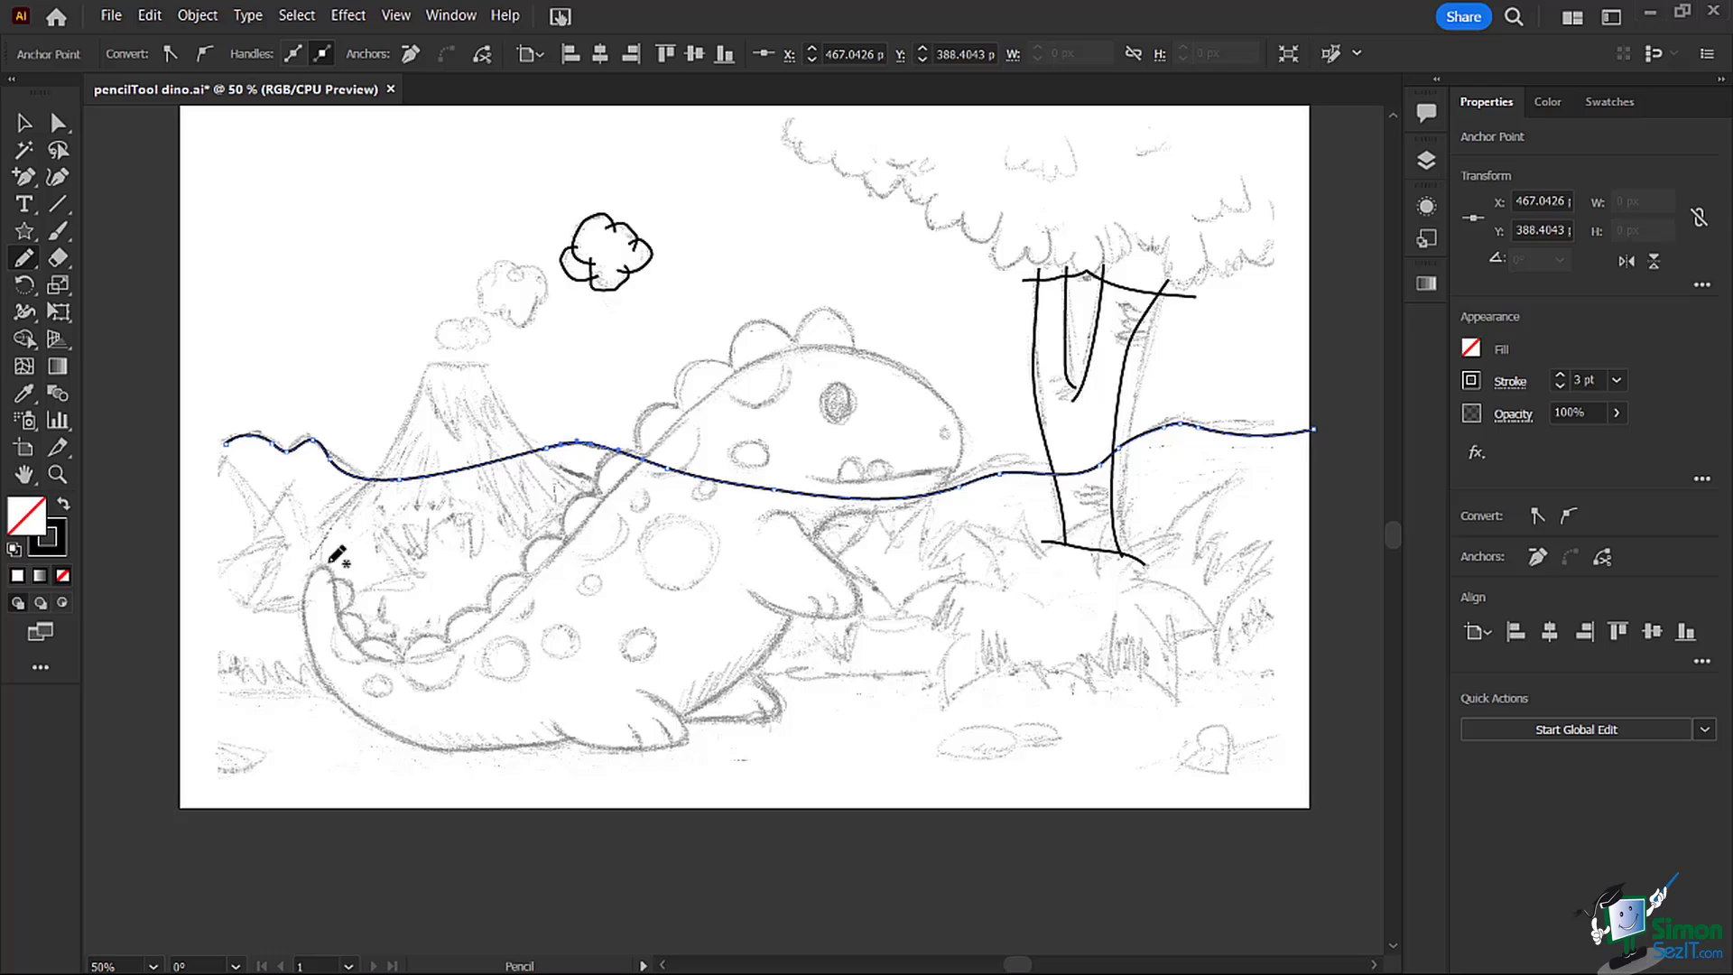
pyautogui.moveTo(316, 530)
pyautogui.mouseDown()
pyautogui.moveTo(377, 485)
pyautogui.moveTo(412, 400)
pyautogui.moveTo(478, 425)
pyautogui.mouseUp()
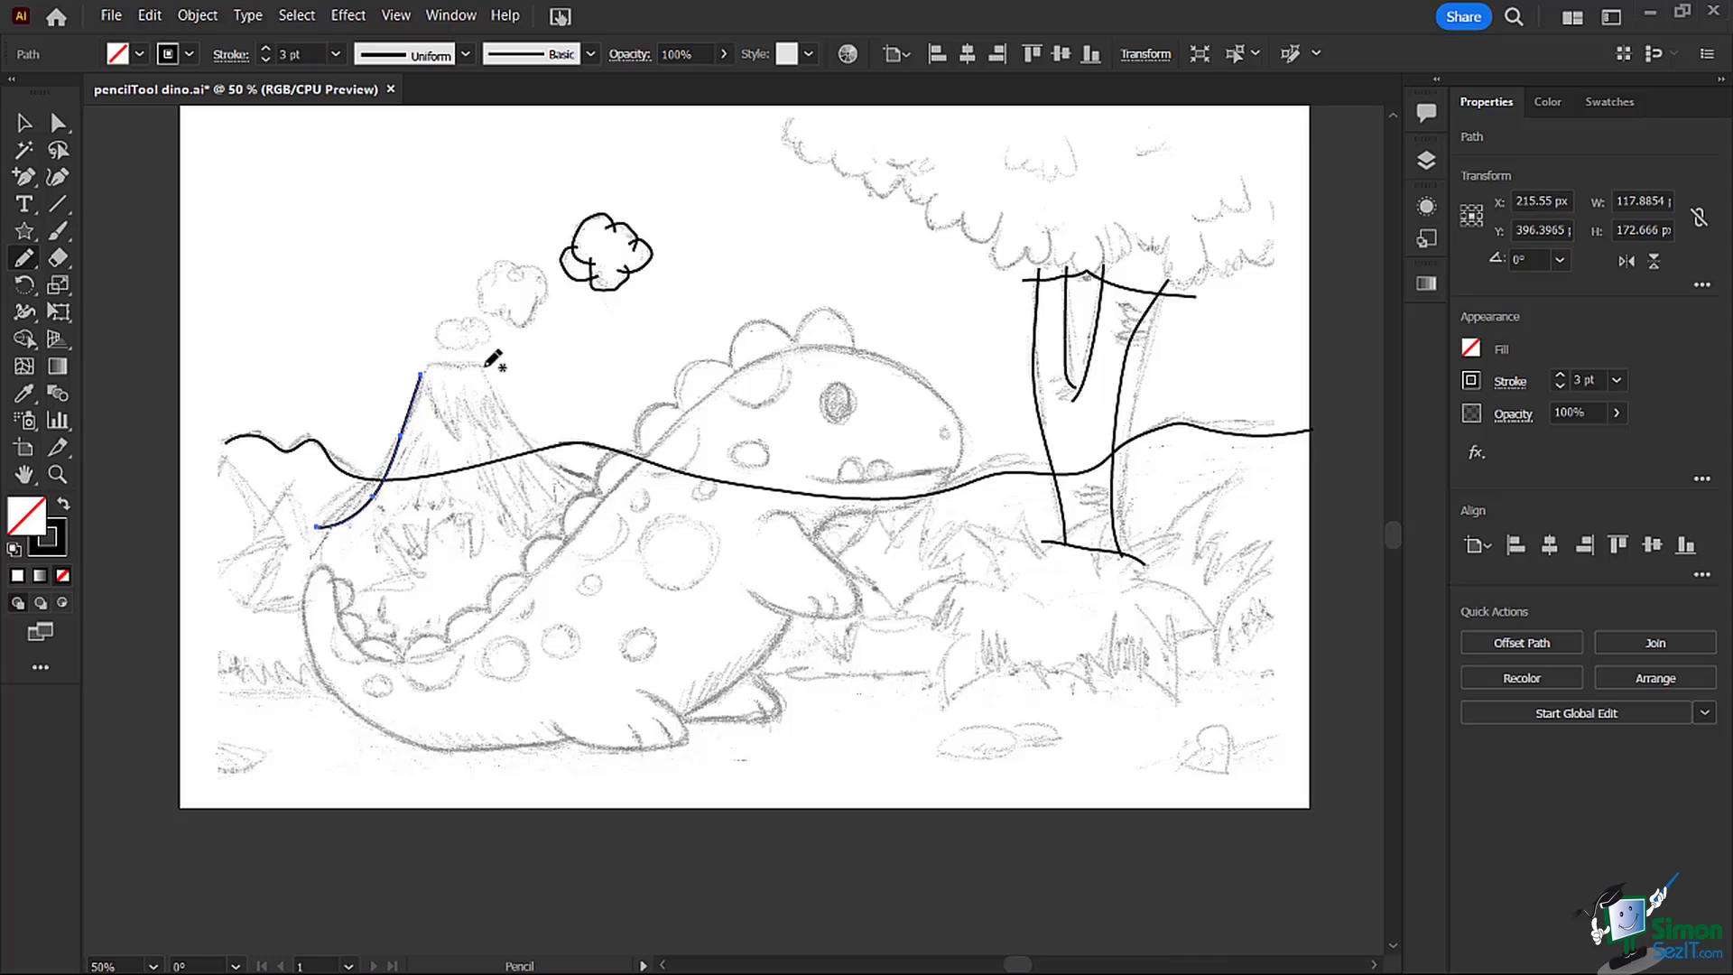
pyautogui.moveTo(488, 368)
pyautogui.mouseDown()
pyautogui.moveTo(530, 435)
pyautogui.moveTo(597, 487)
pyautogui.mouseUp()
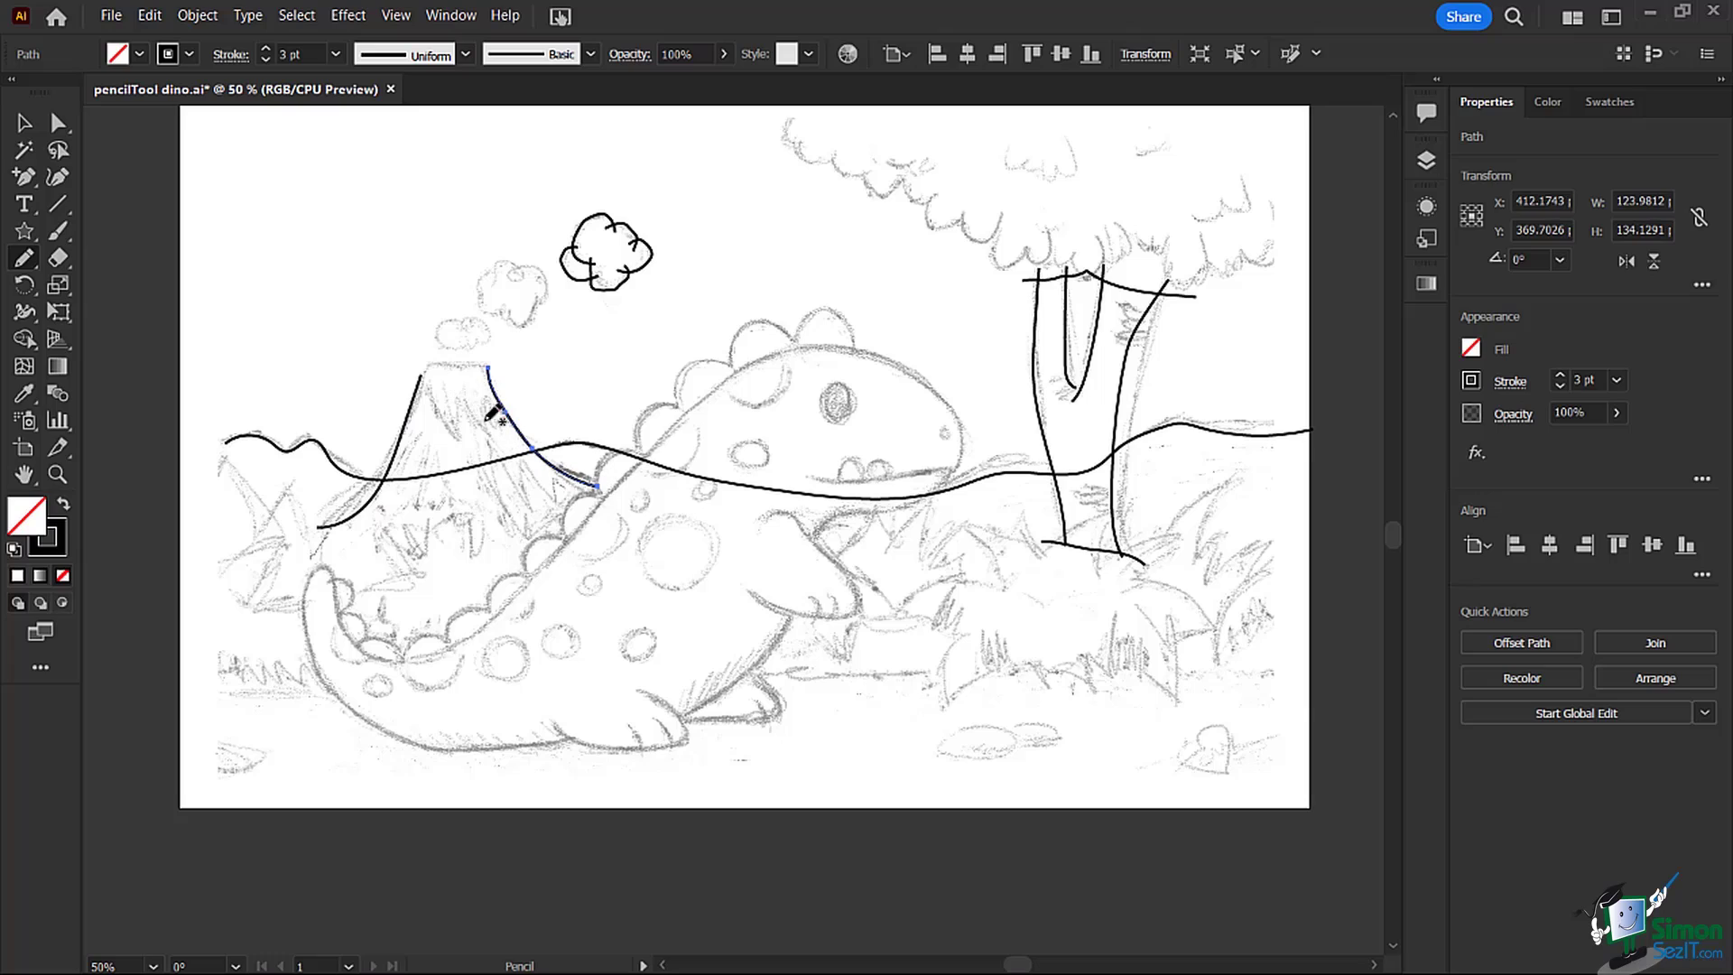
pyautogui.moveTo(487, 368); pyautogui.dragTo(421, 365)
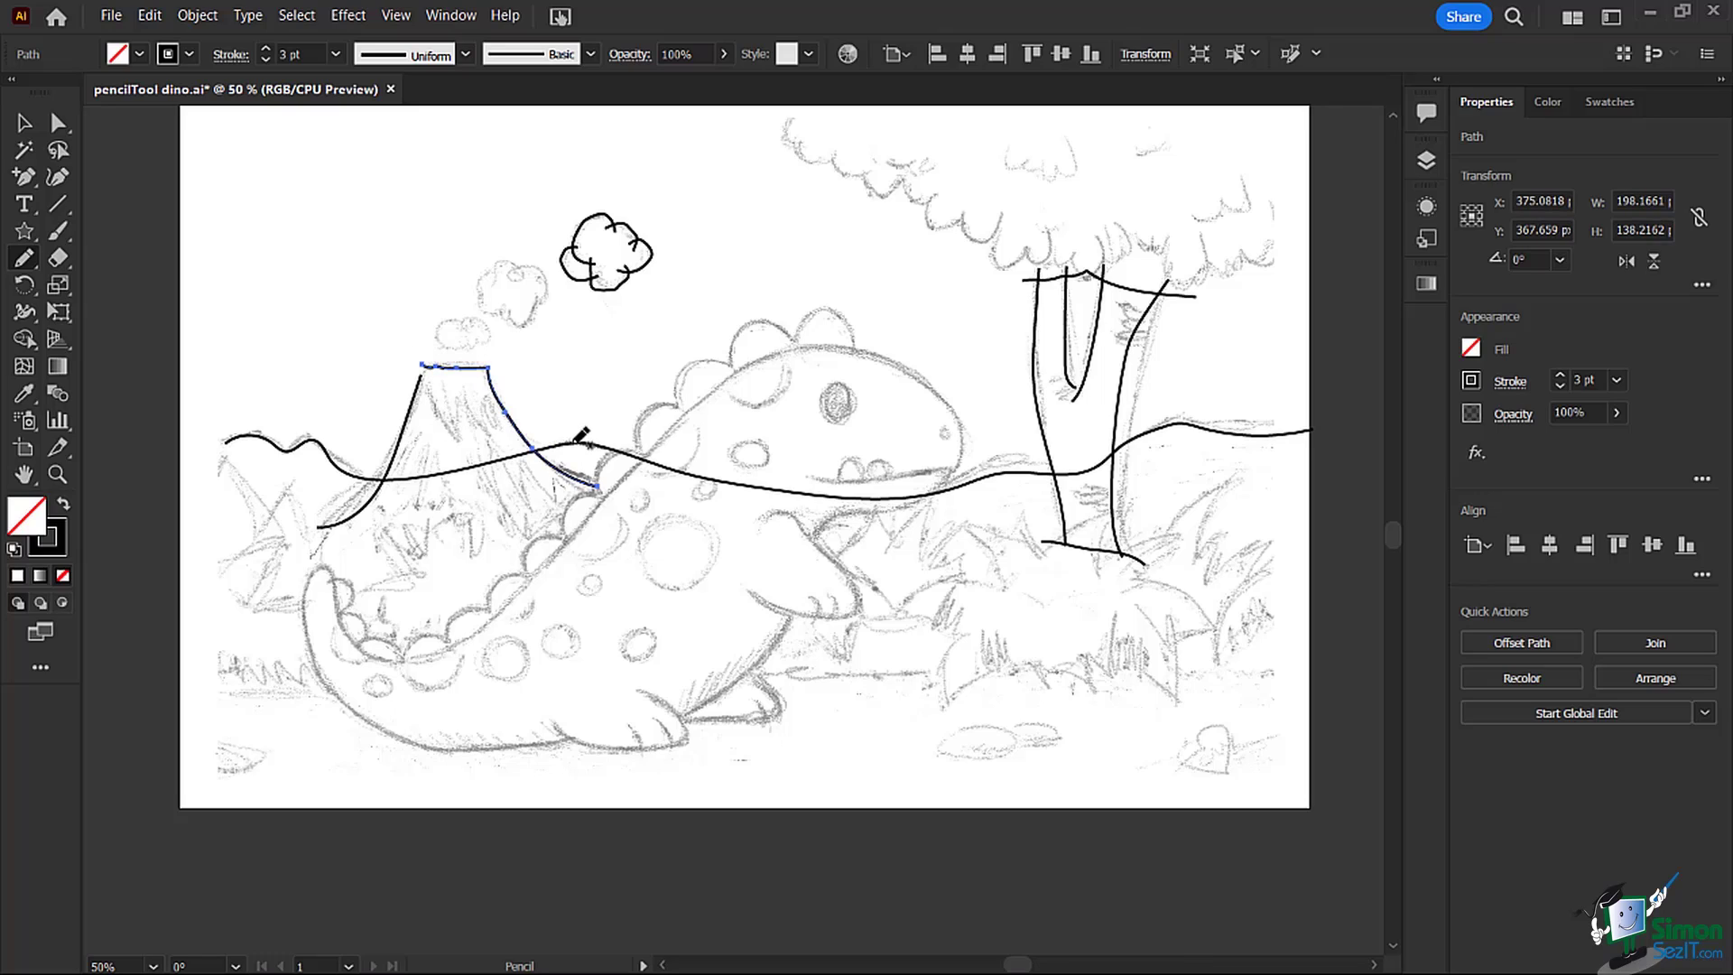
pyautogui.press('alt')
# Draw a short line right of the cloud, then set pencil Fidelity to Accurate.
pyautogui.moveTo(685, 289); pyautogui.dragTo(894, 305)
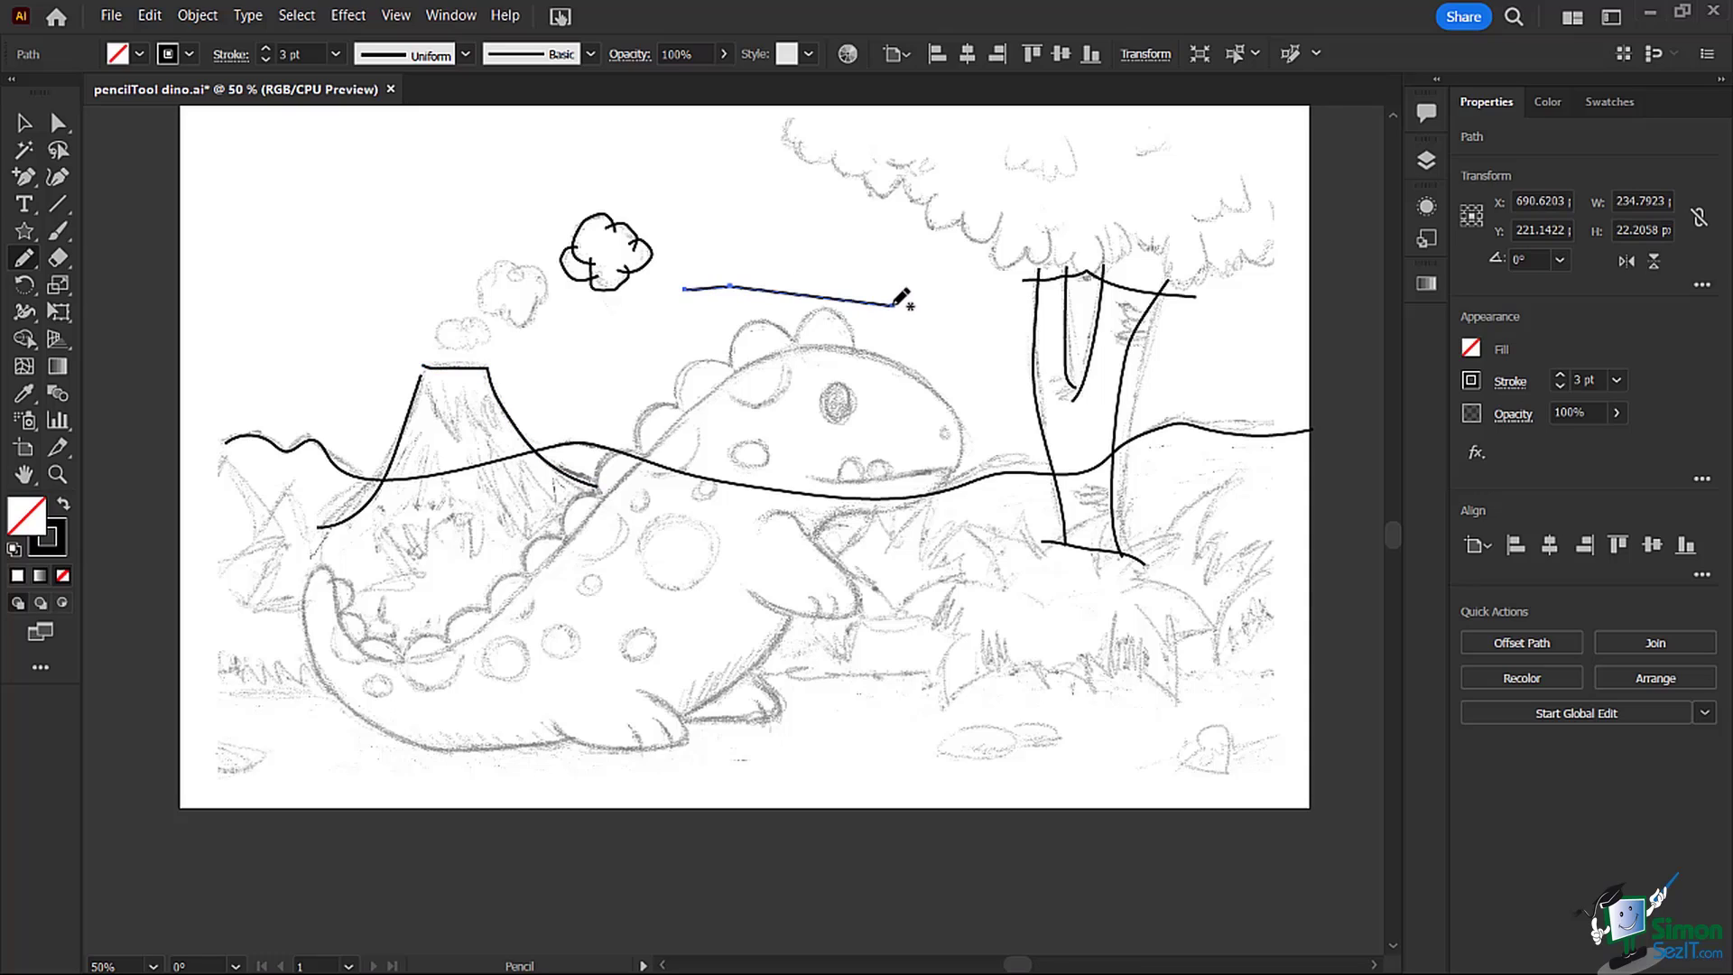
pyautogui.doubleClick(23, 259)
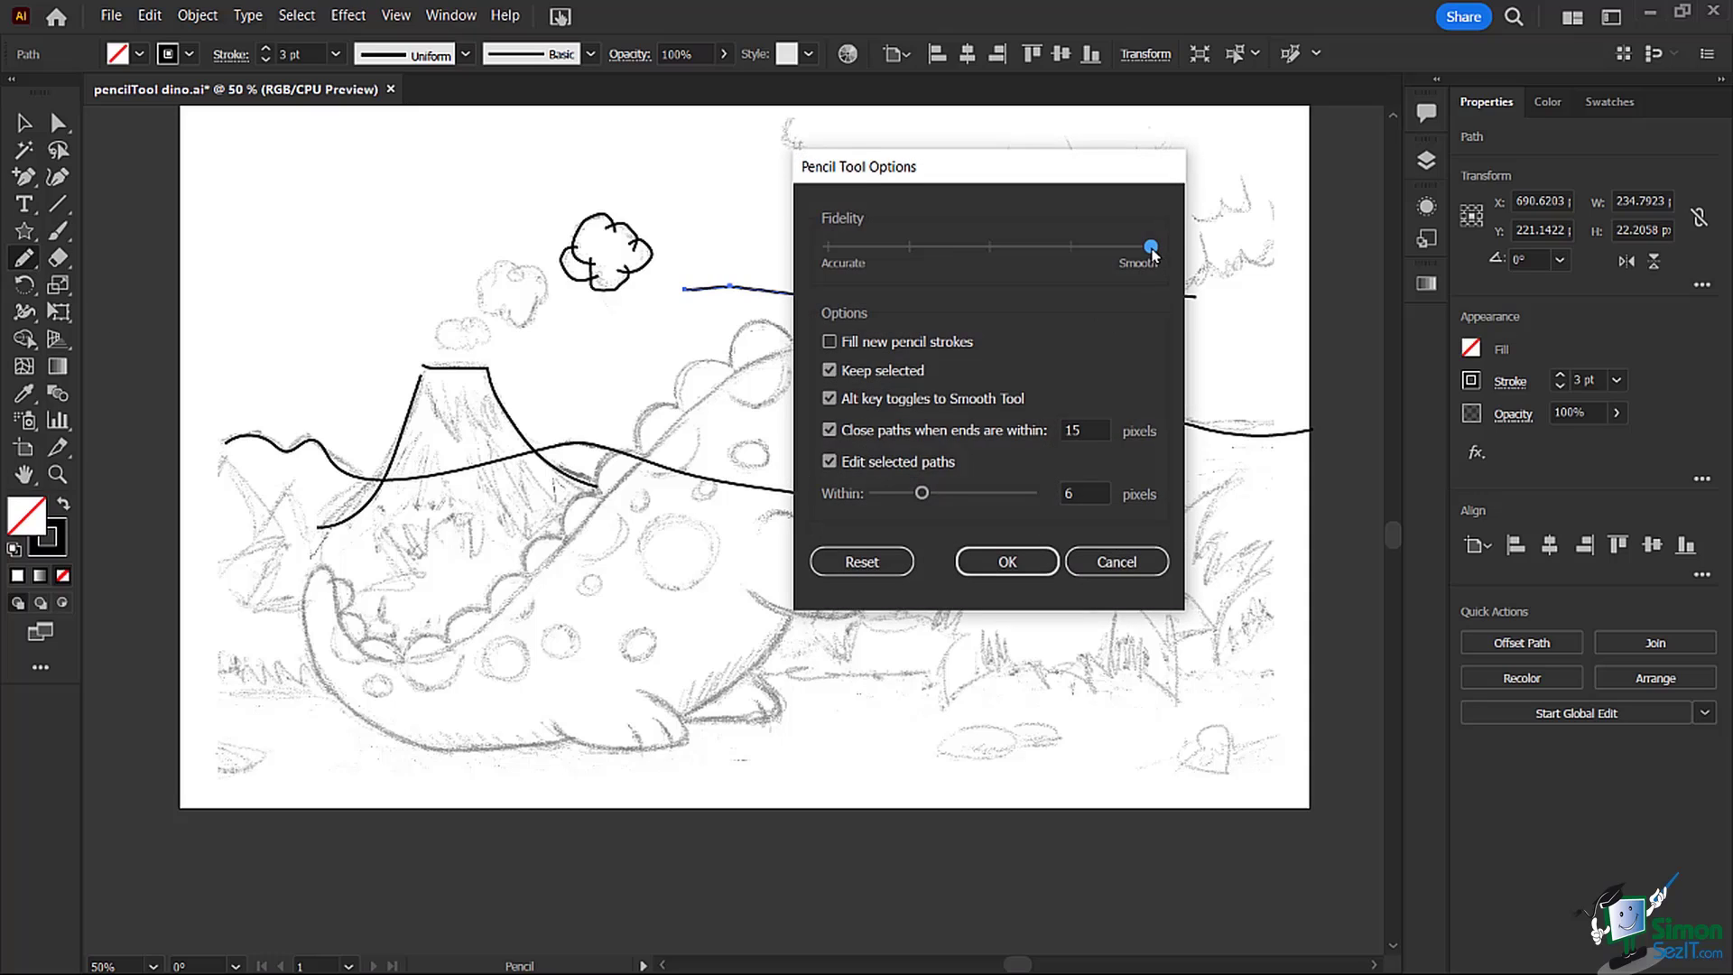
pyautogui.moveTo(1153, 253); pyautogui.dragTo(832, 263)
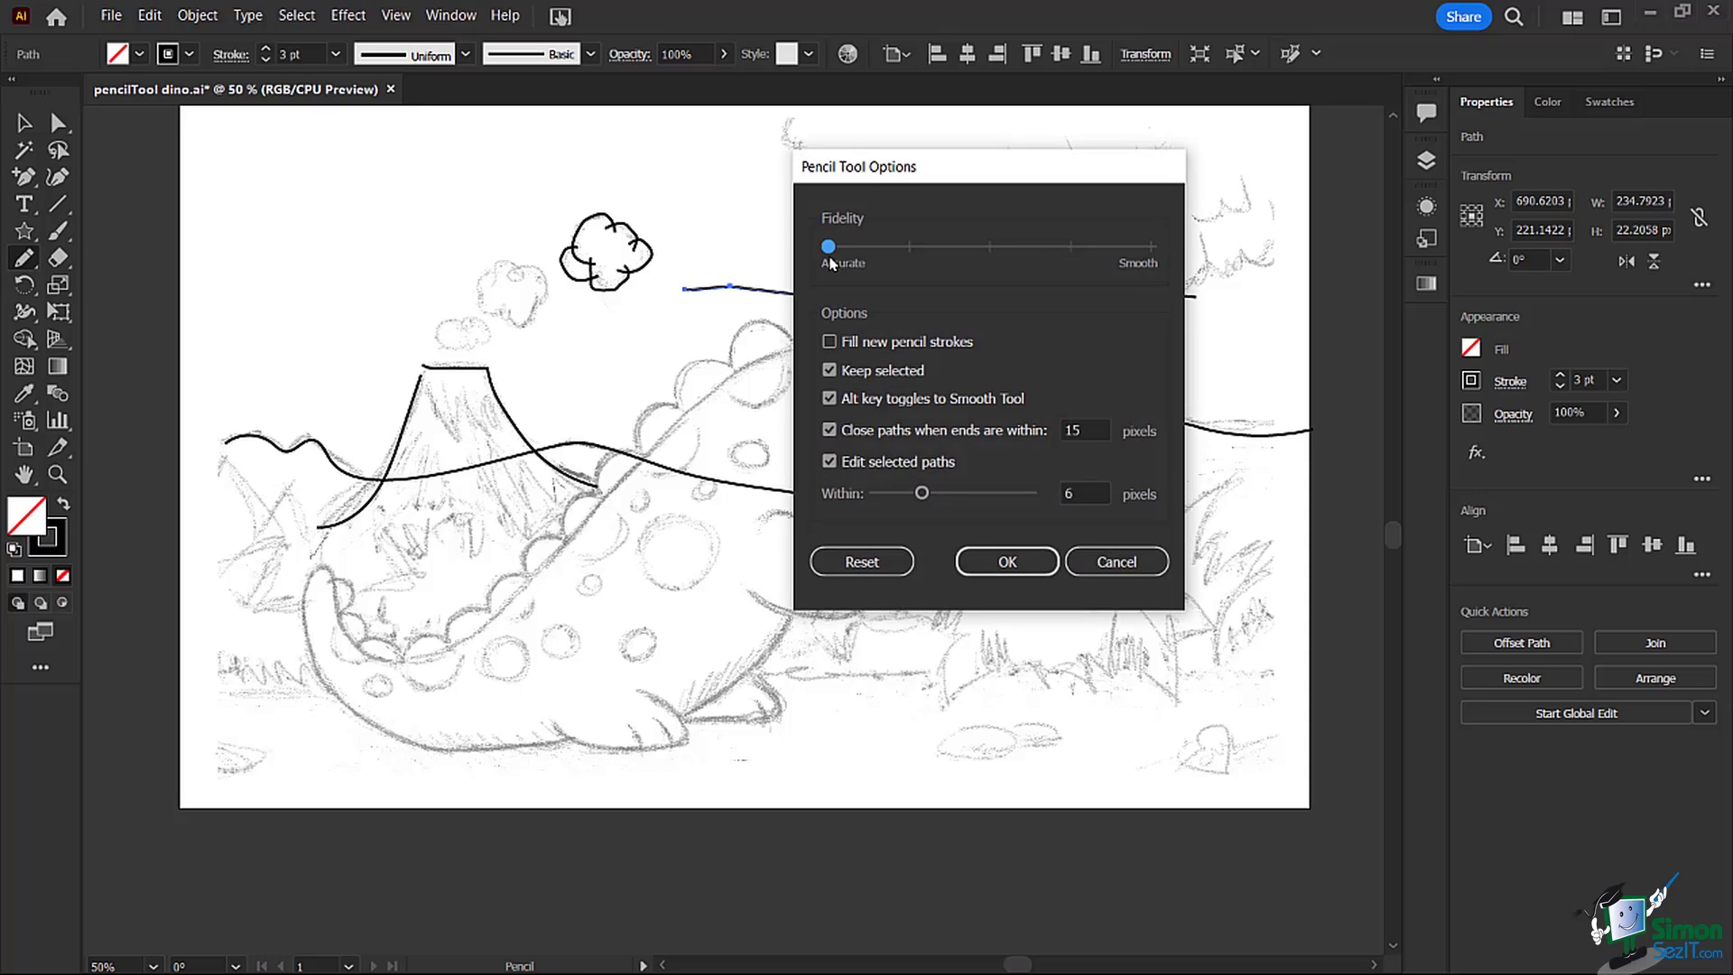
# Apply Accurate fidelity and trace the dinosaur's foot, redrawing its right end as a smooth upward arc.
pyautogui.click(1004, 560)
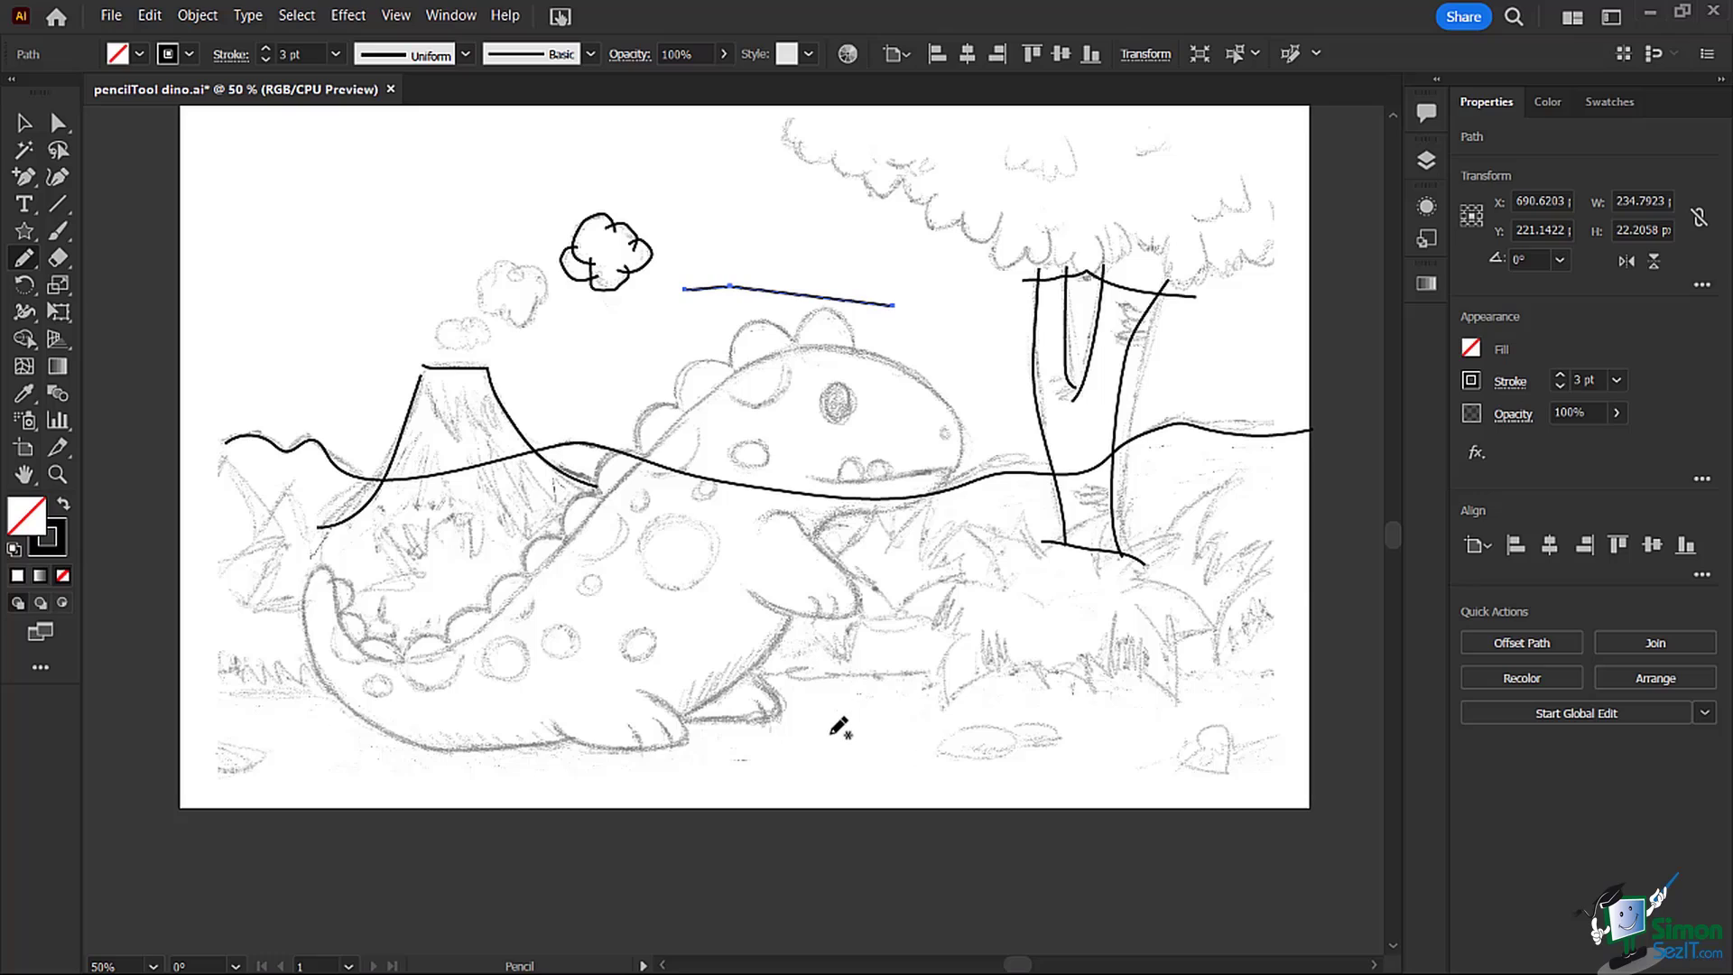
pyautogui.moveTo(748, 679)
pyautogui.mouseDown()
pyautogui.moveTo(778, 713)
pyautogui.moveTo(684, 719)
pyautogui.mouseUp()
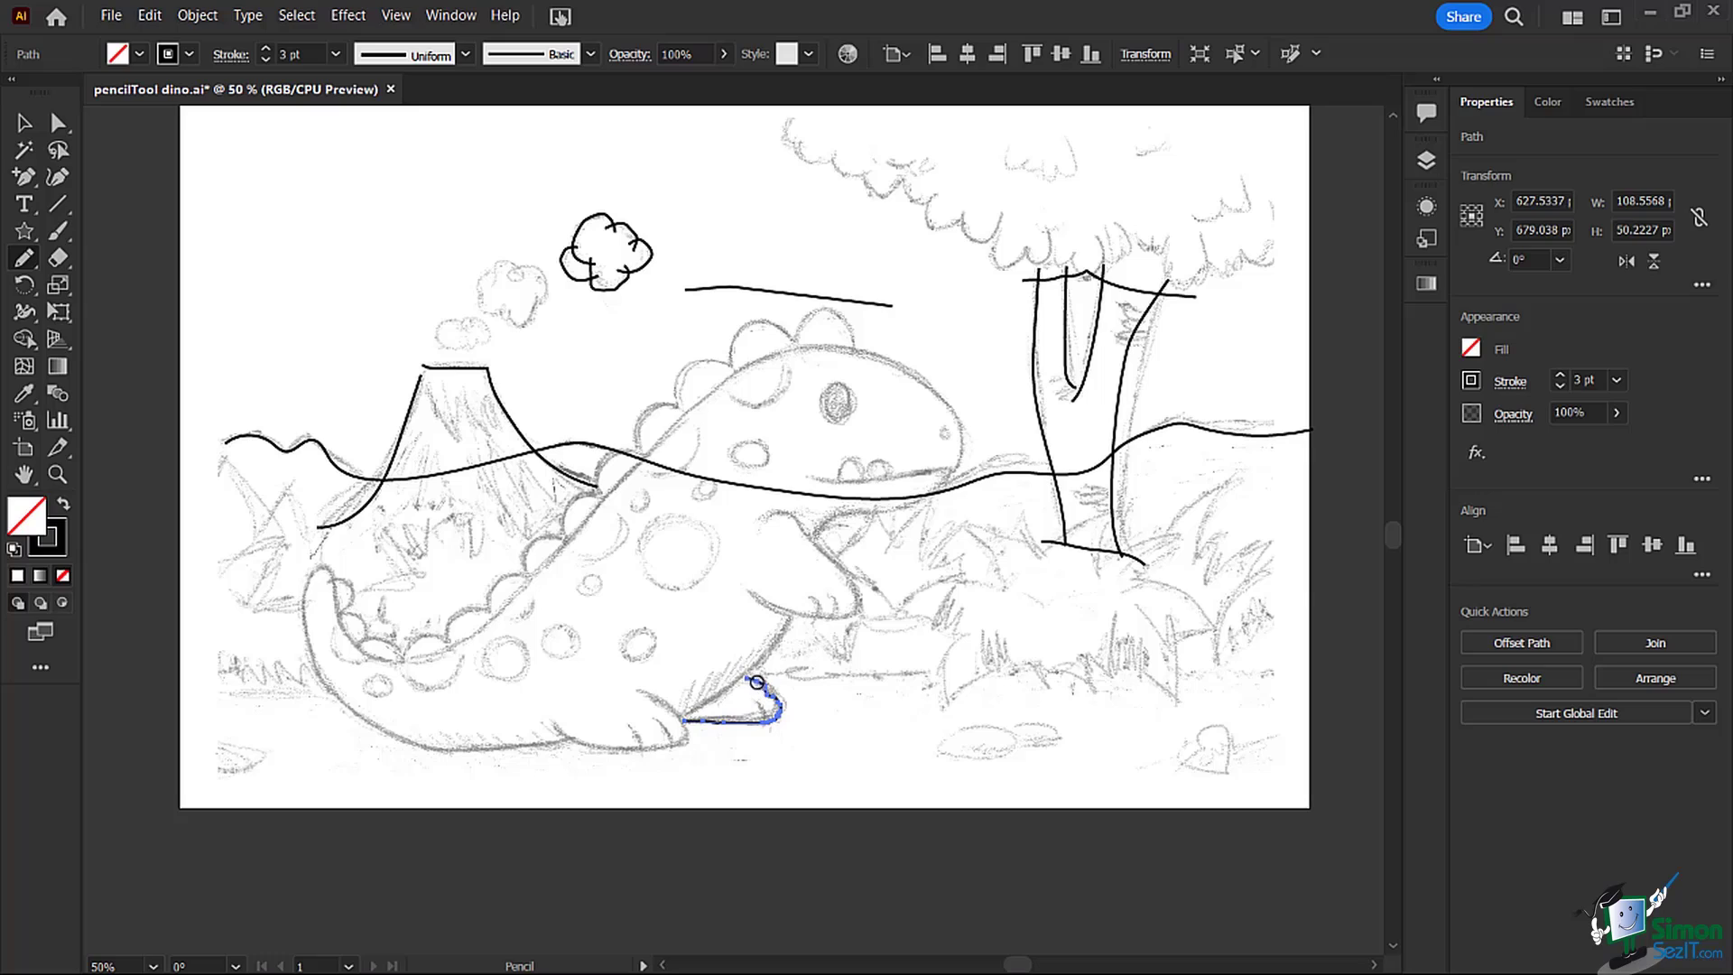
pyautogui.moveTo(774, 696)
pyautogui.mouseDown()
pyautogui.moveTo(781, 709)
pyautogui.moveTo(754, 721)
pyautogui.moveTo(693, 721)
pyautogui.mouseUp()
pyautogui.moveTo(751, 677); pyautogui.dragTo(777, 716)
# Switch from the Pencil tool to the Smooth tool in the pencil tool group.
pyautogui.click(25, 257)
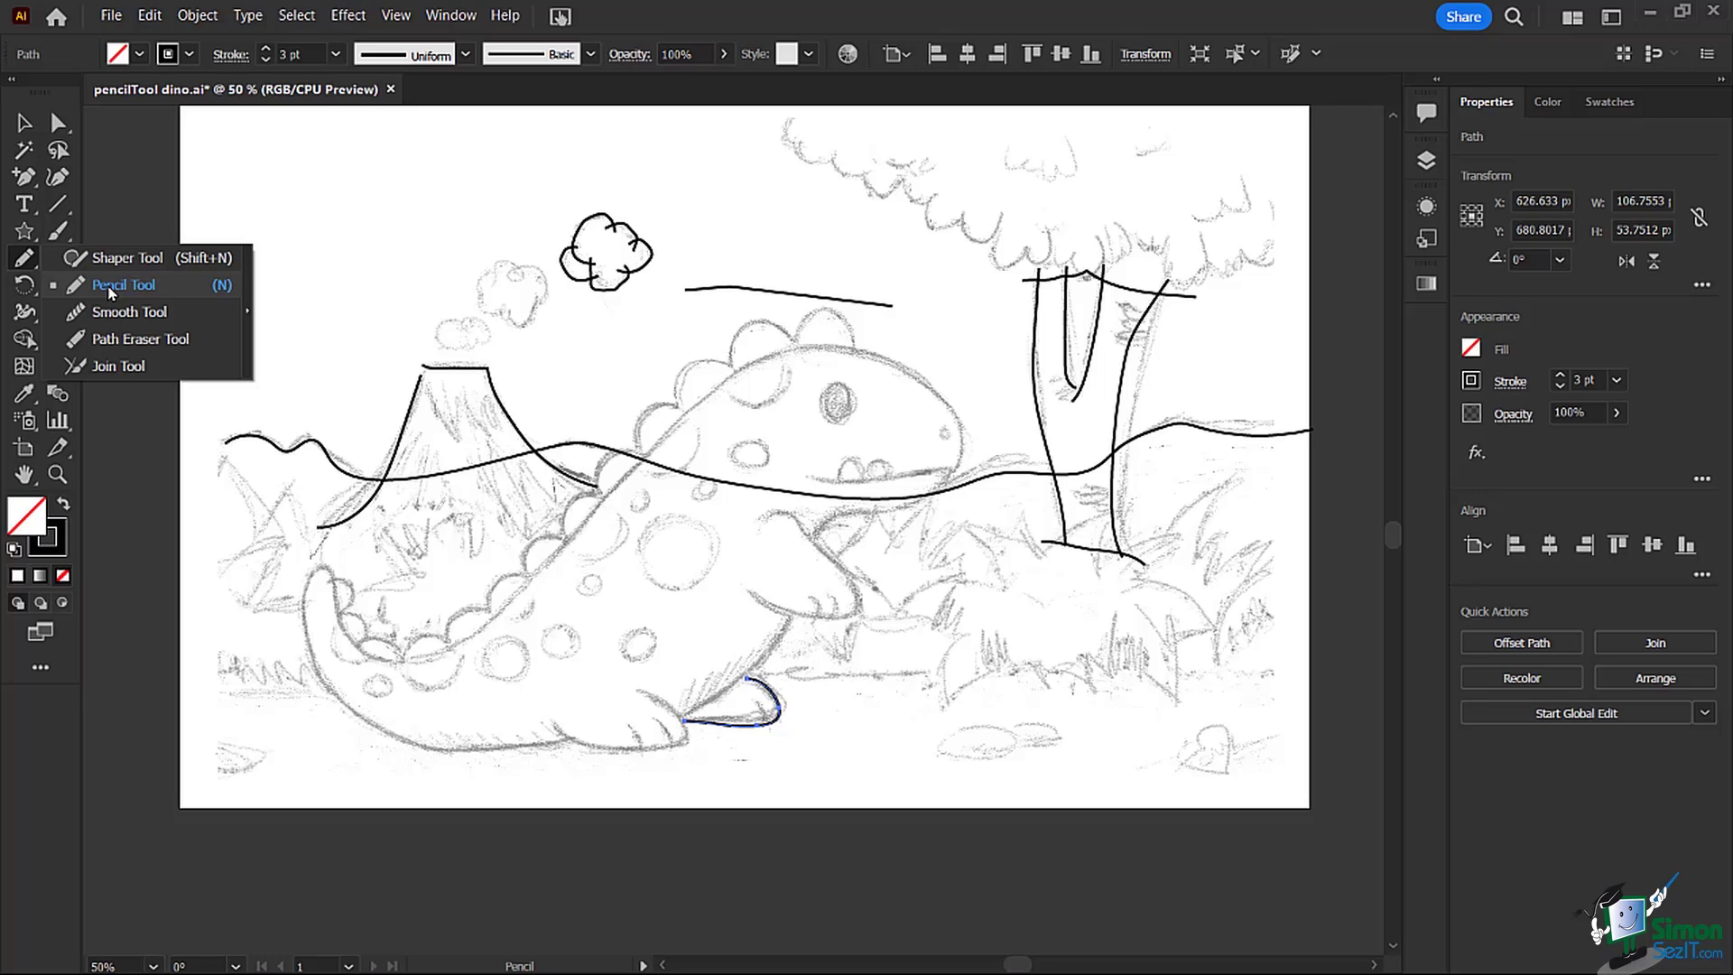
pyautogui.click(127, 311)
pyautogui.click(24, 260)
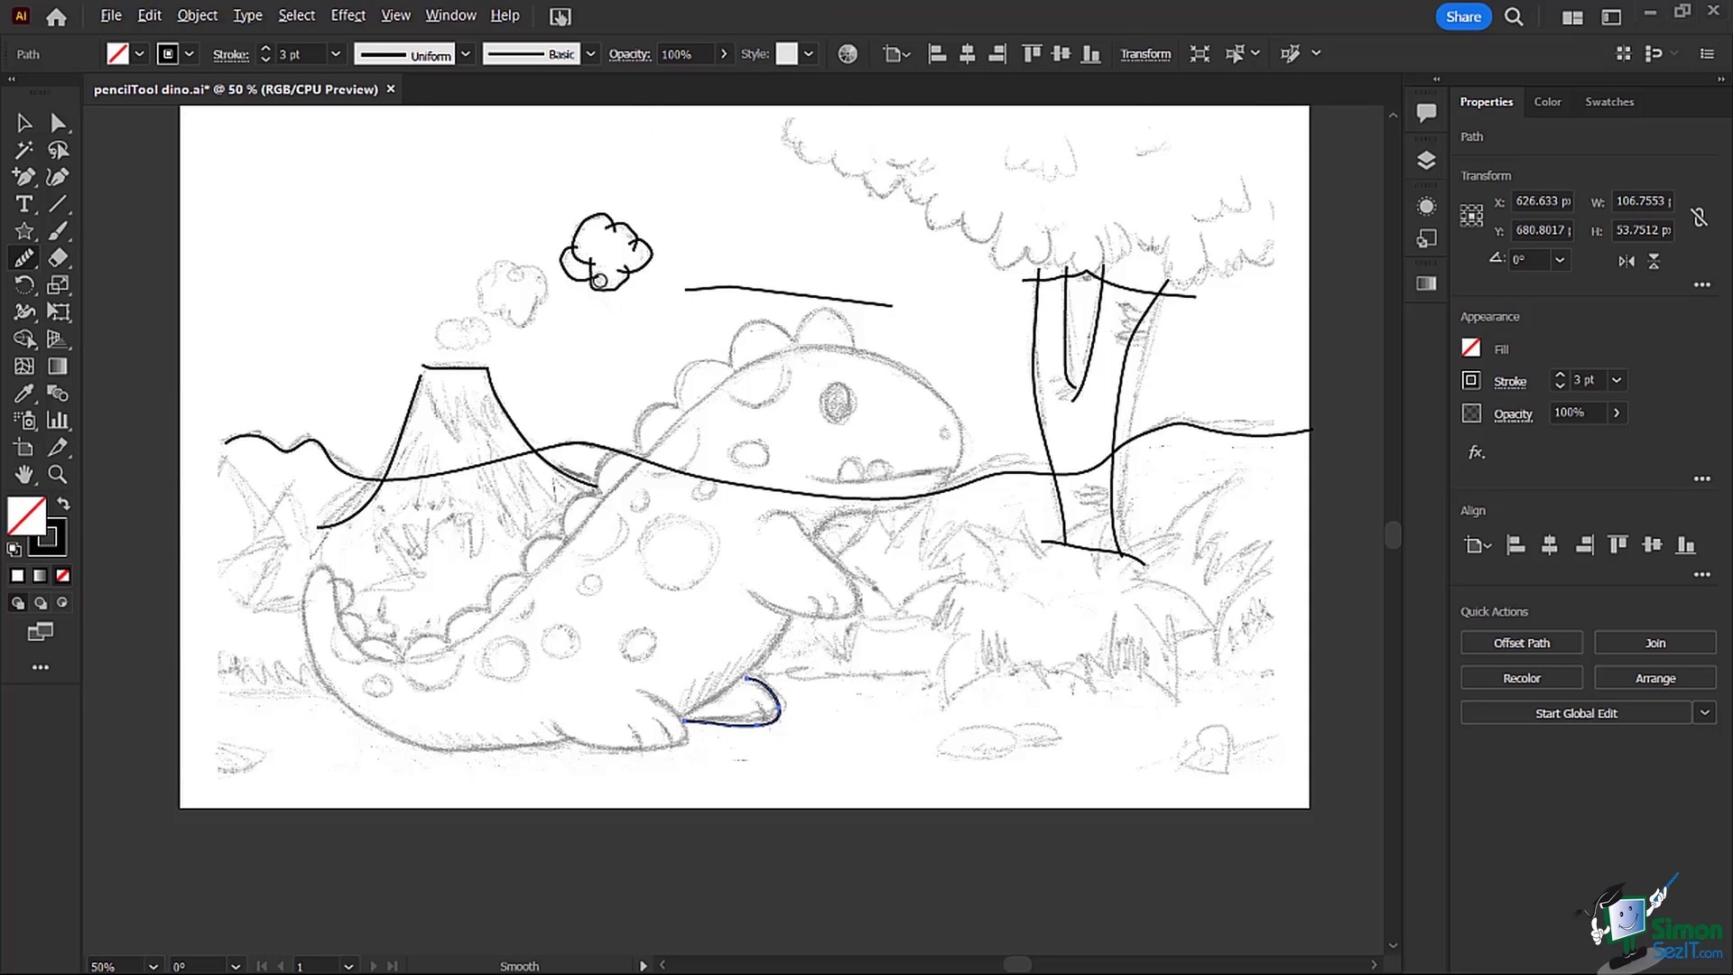
pyautogui.scroll(1, 600, 280)
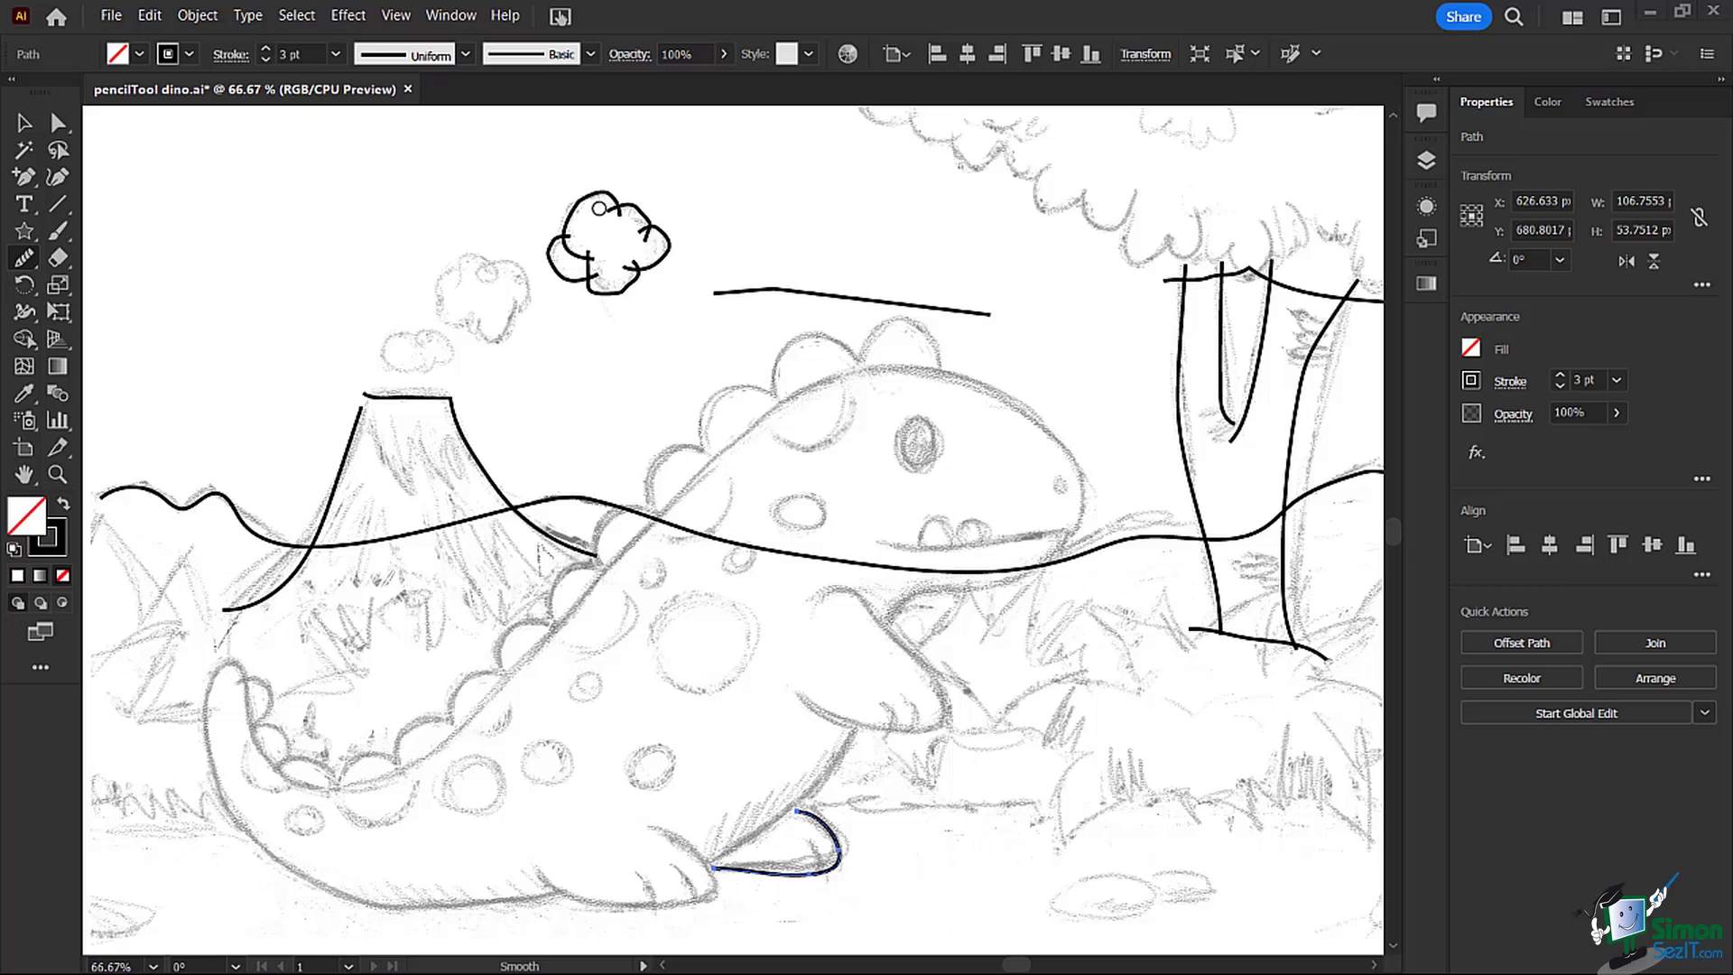
# Zoom in on the cloud and Join-tool its top, lower-right and left overlapping ends.
pyautogui.hotkey('ctrl', '1')
pyautogui.scroll(1, 654, 239)
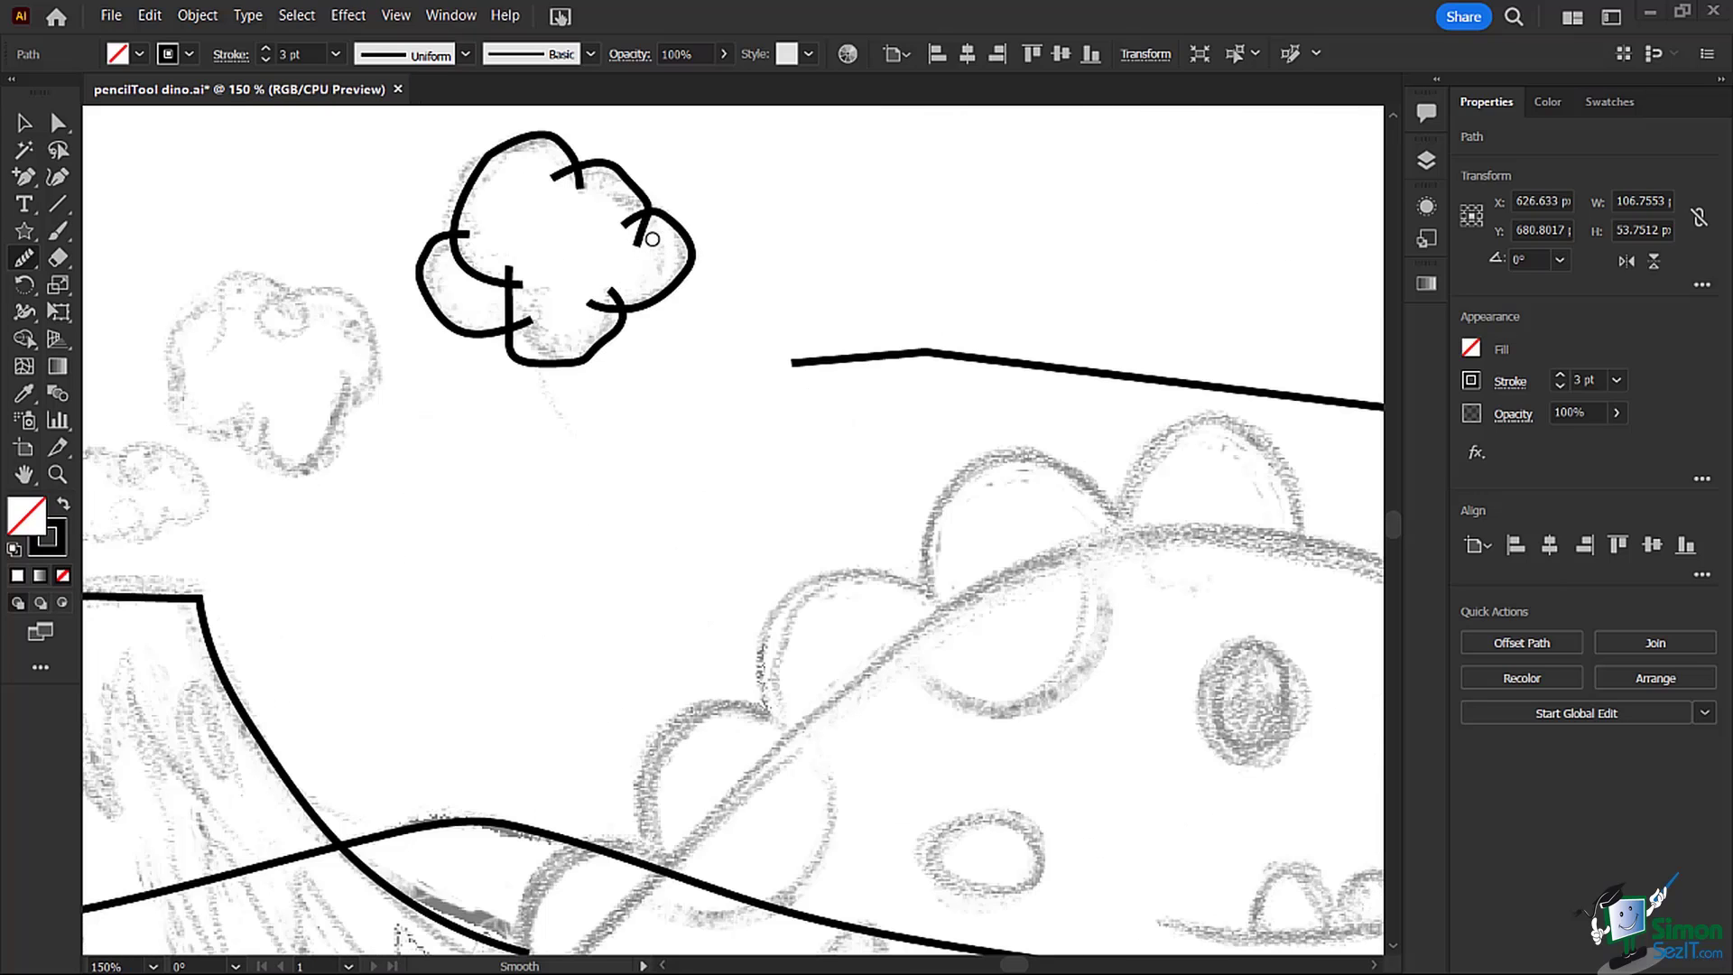
pyautogui.click(25, 257)
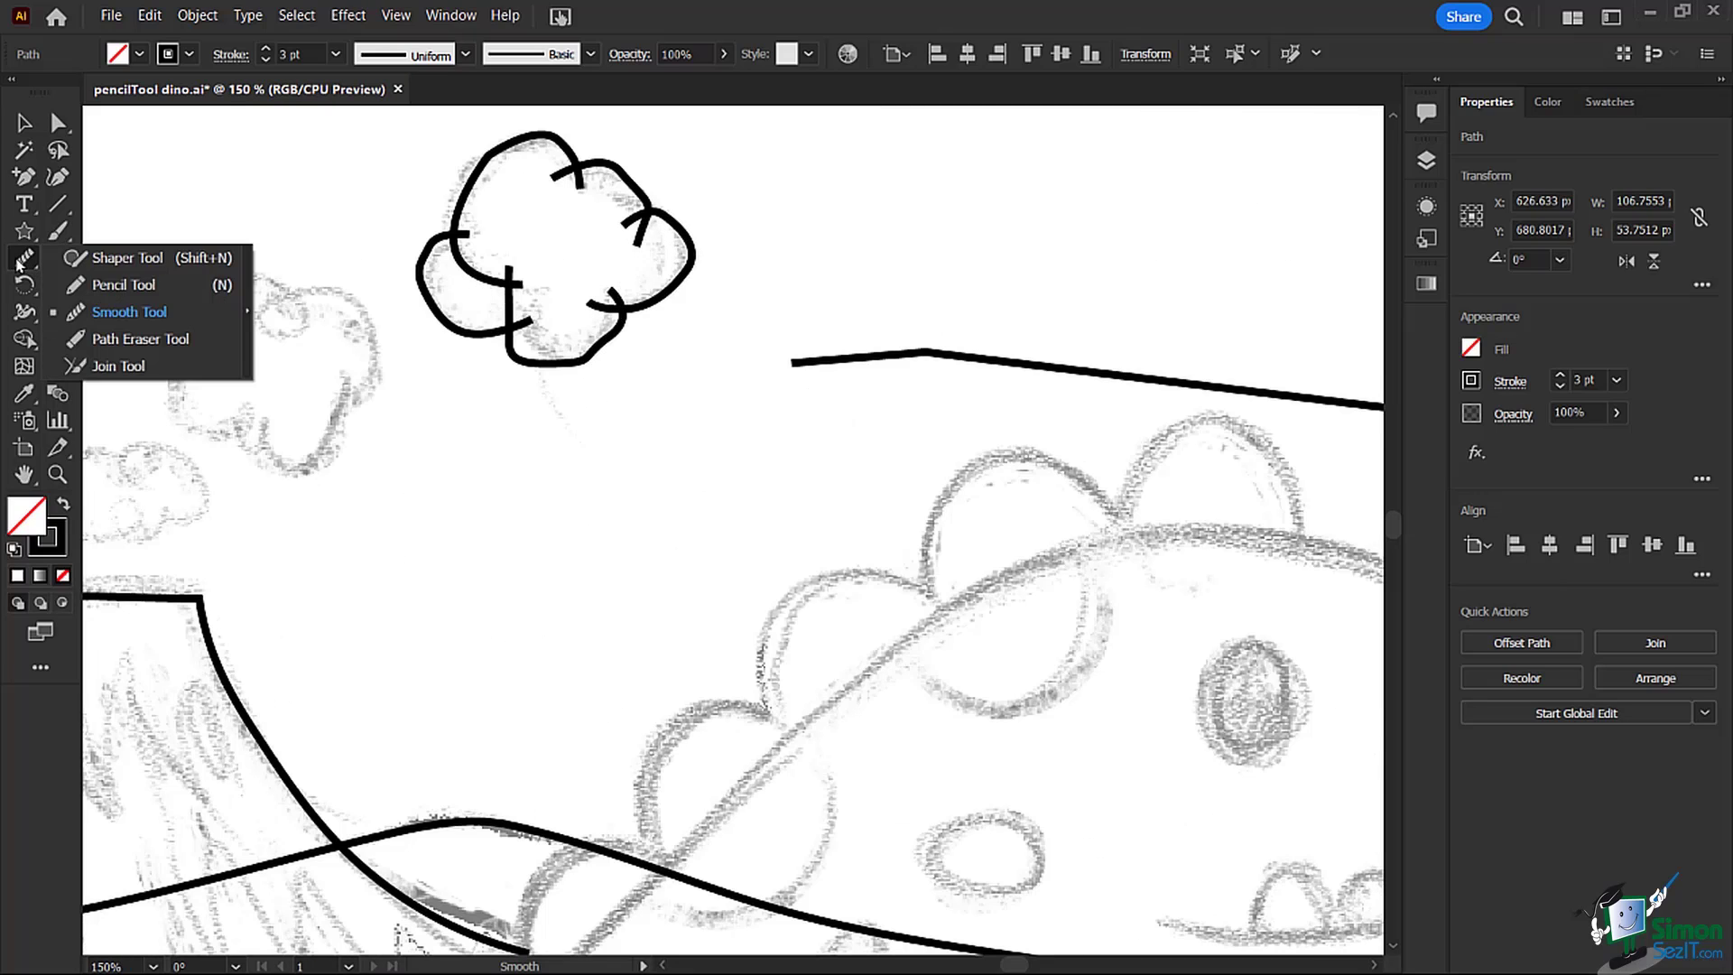
pyautogui.click(109, 367)
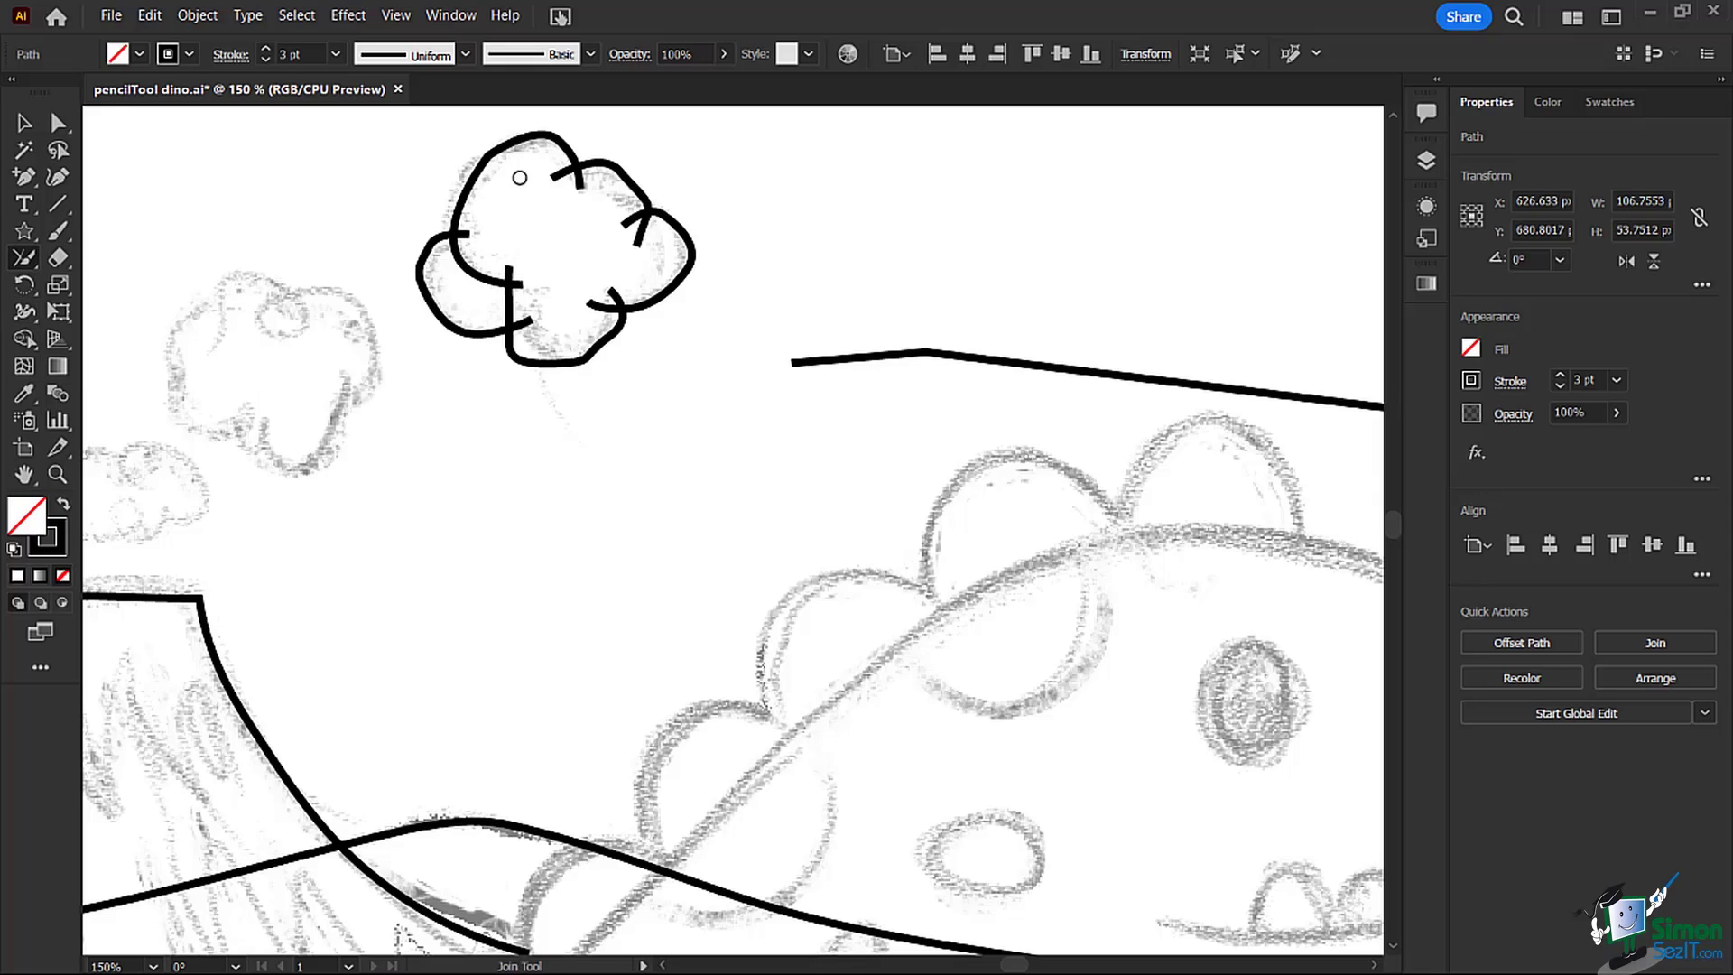
pyautogui.moveTo(545, 170)
pyautogui.mouseDown()
pyautogui.moveTo(578, 171)
pyautogui.moveTo(646, 238)
pyautogui.mouseUp()
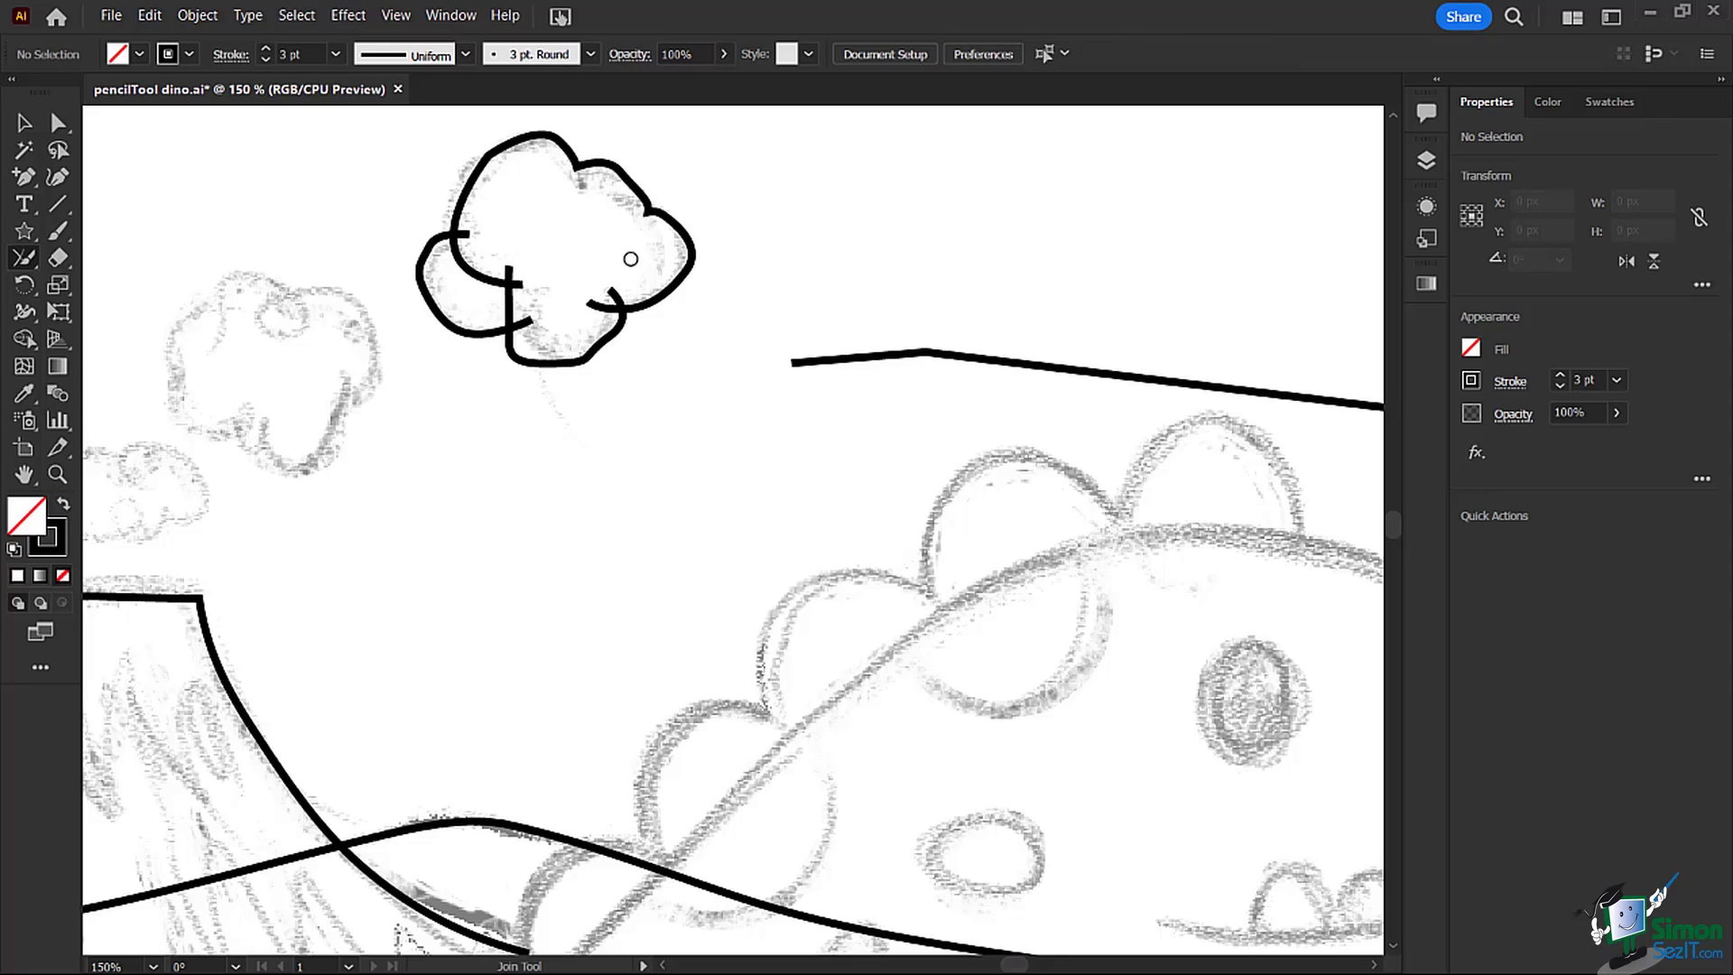
pyautogui.moveTo(618, 295); pyautogui.dragTo(491, 303)
pyautogui.moveTo(486, 212)
pyautogui.mouseDown()
pyautogui.moveTo(464, 239)
pyautogui.moveTo(477, 289)
pyautogui.mouseUp()
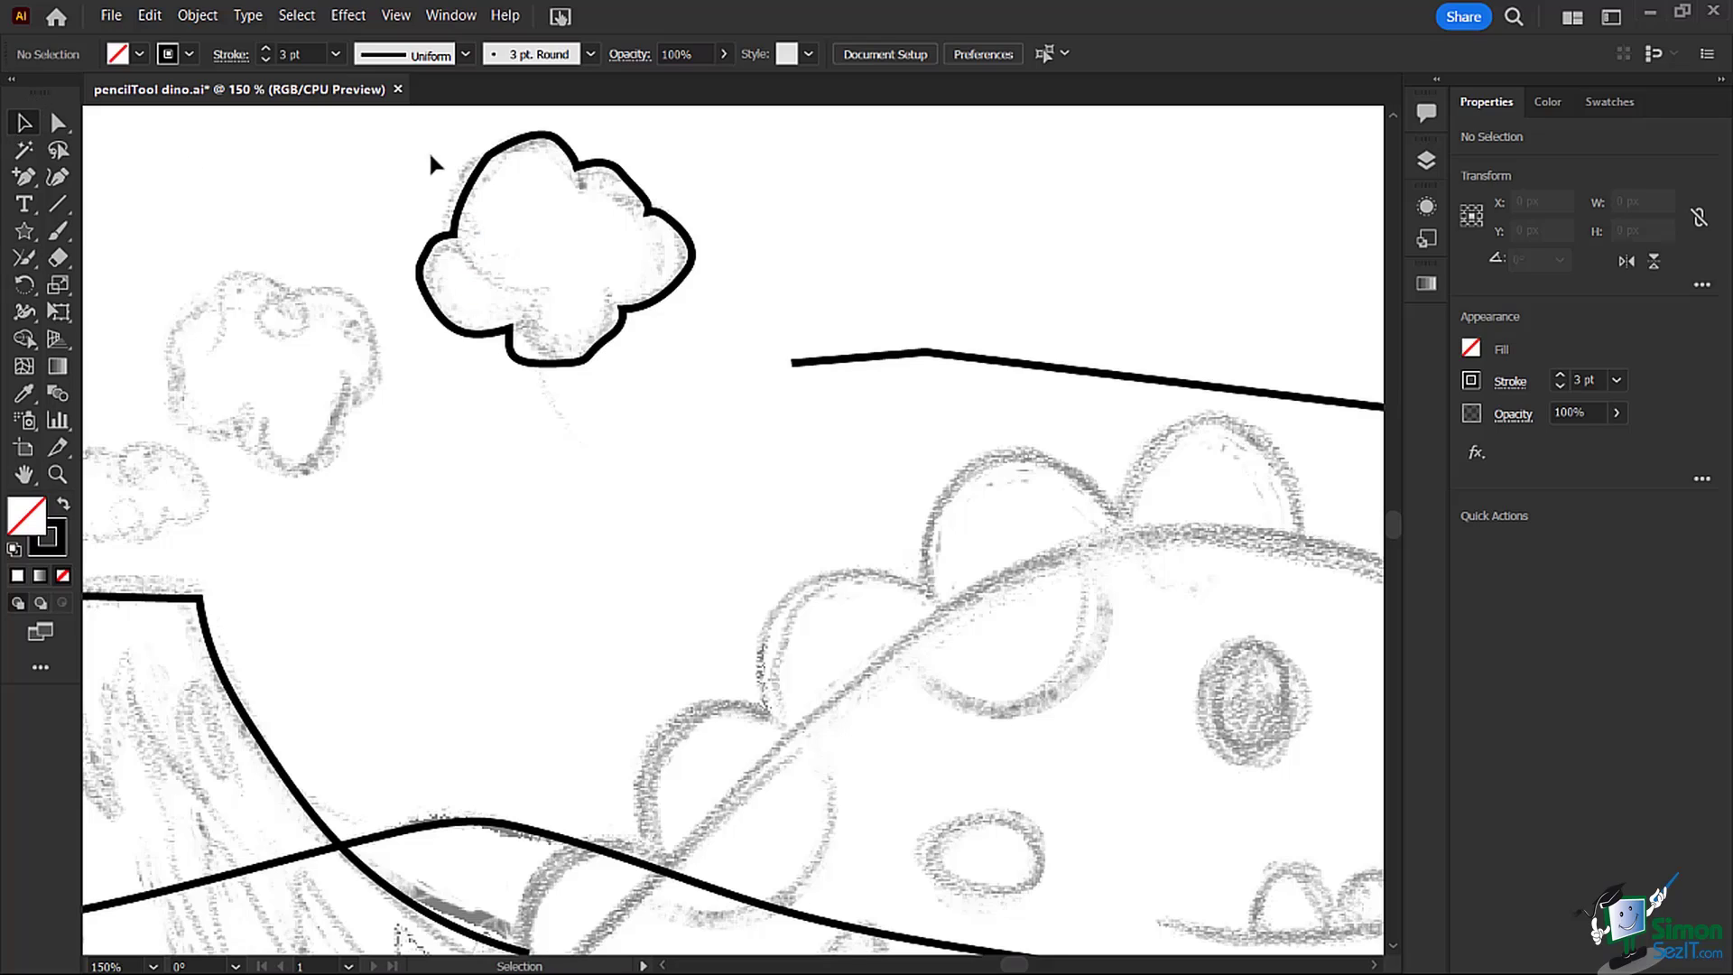
# Select the cloud, give it a white-to-black gradient fill, and set its stroke to None.
pyautogui.click(24, 122)
pyautogui.click(482, 163)
pyautogui.click(140, 55)
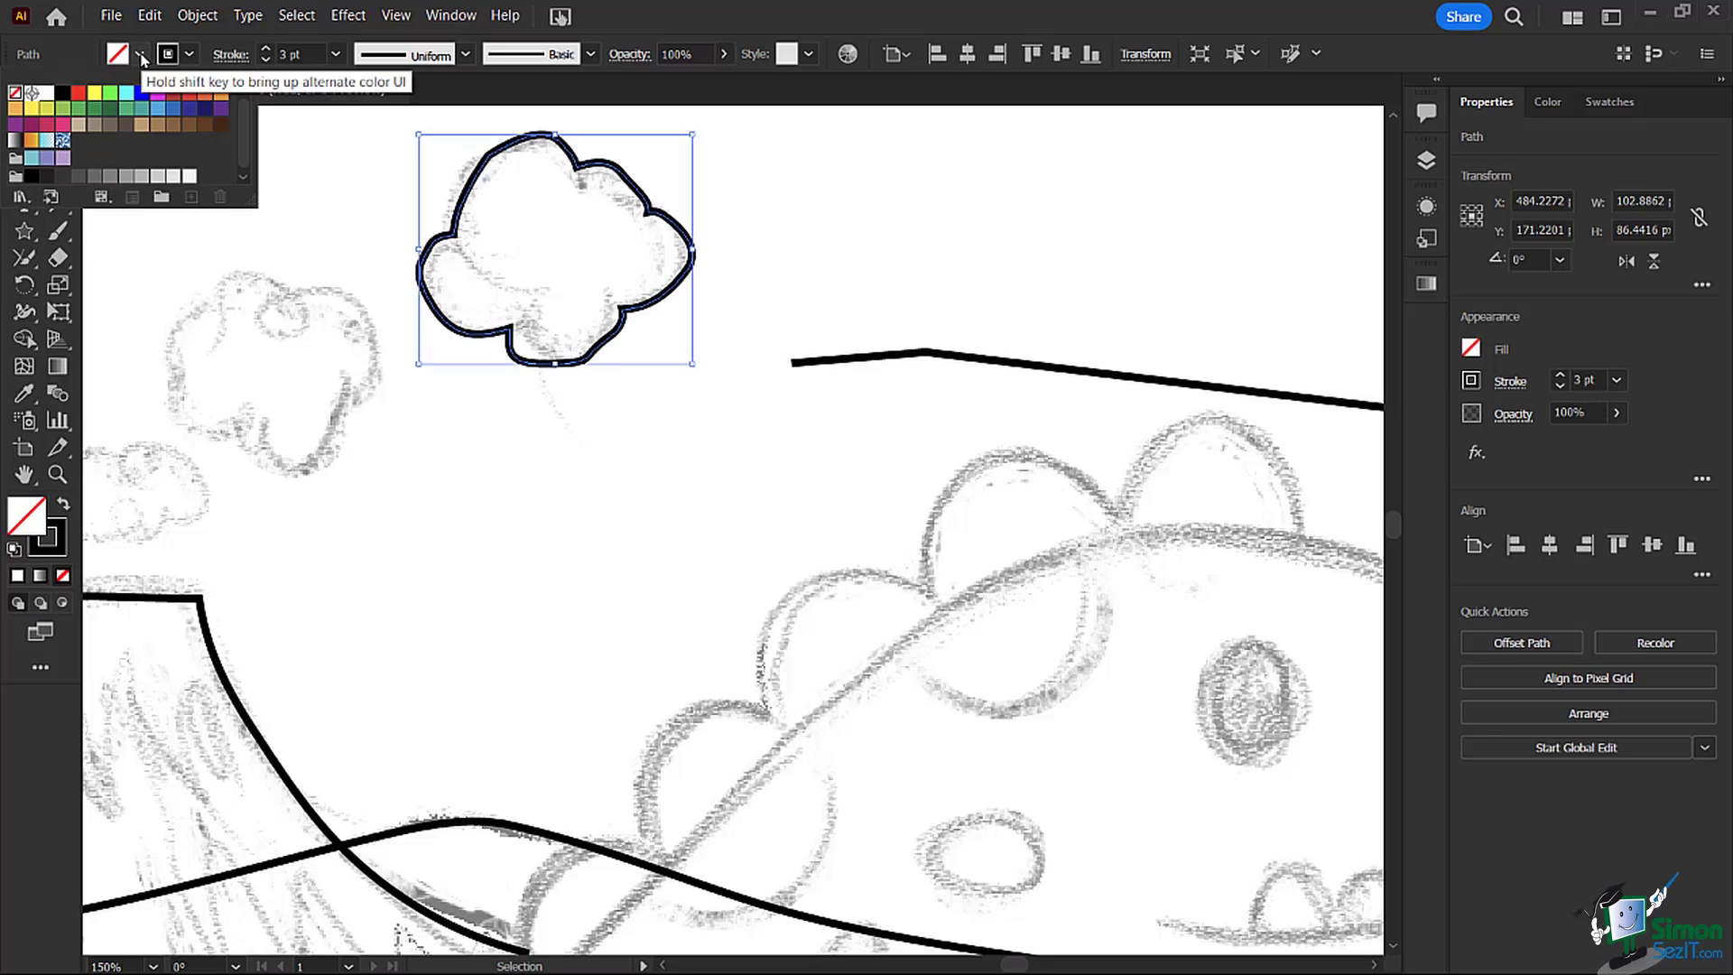
pyautogui.click(16, 142)
pyautogui.click(16, 142)
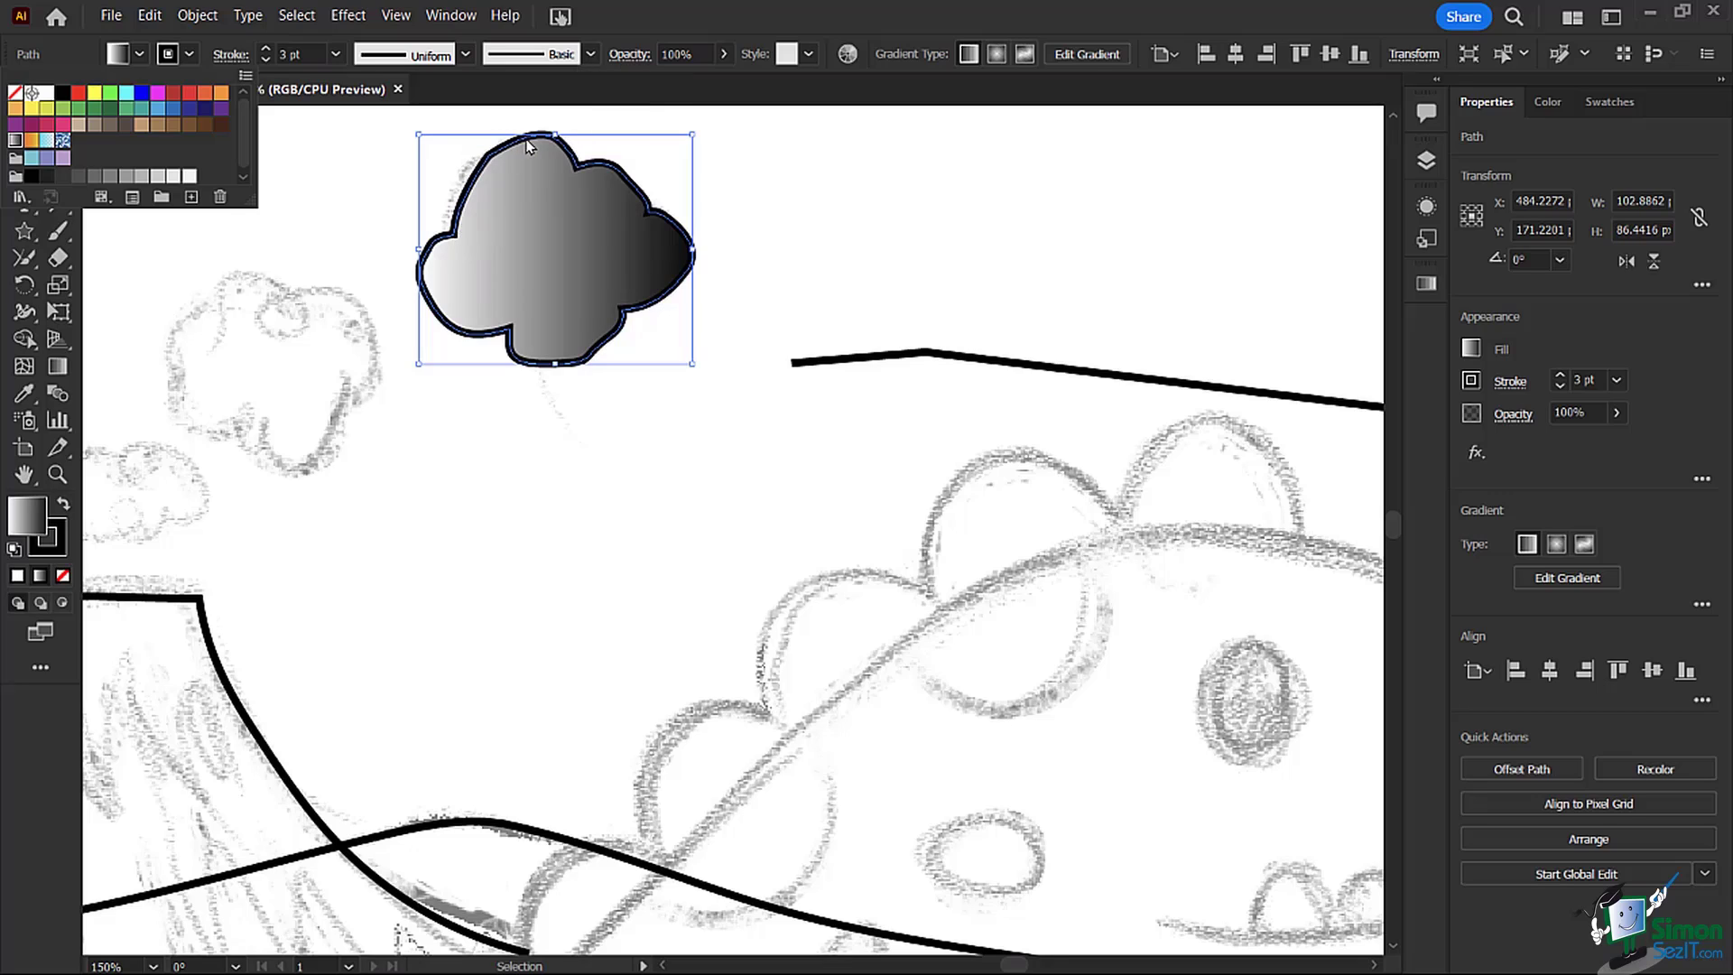
pyautogui.click(190, 56)
pyautogui.click(189, 56)
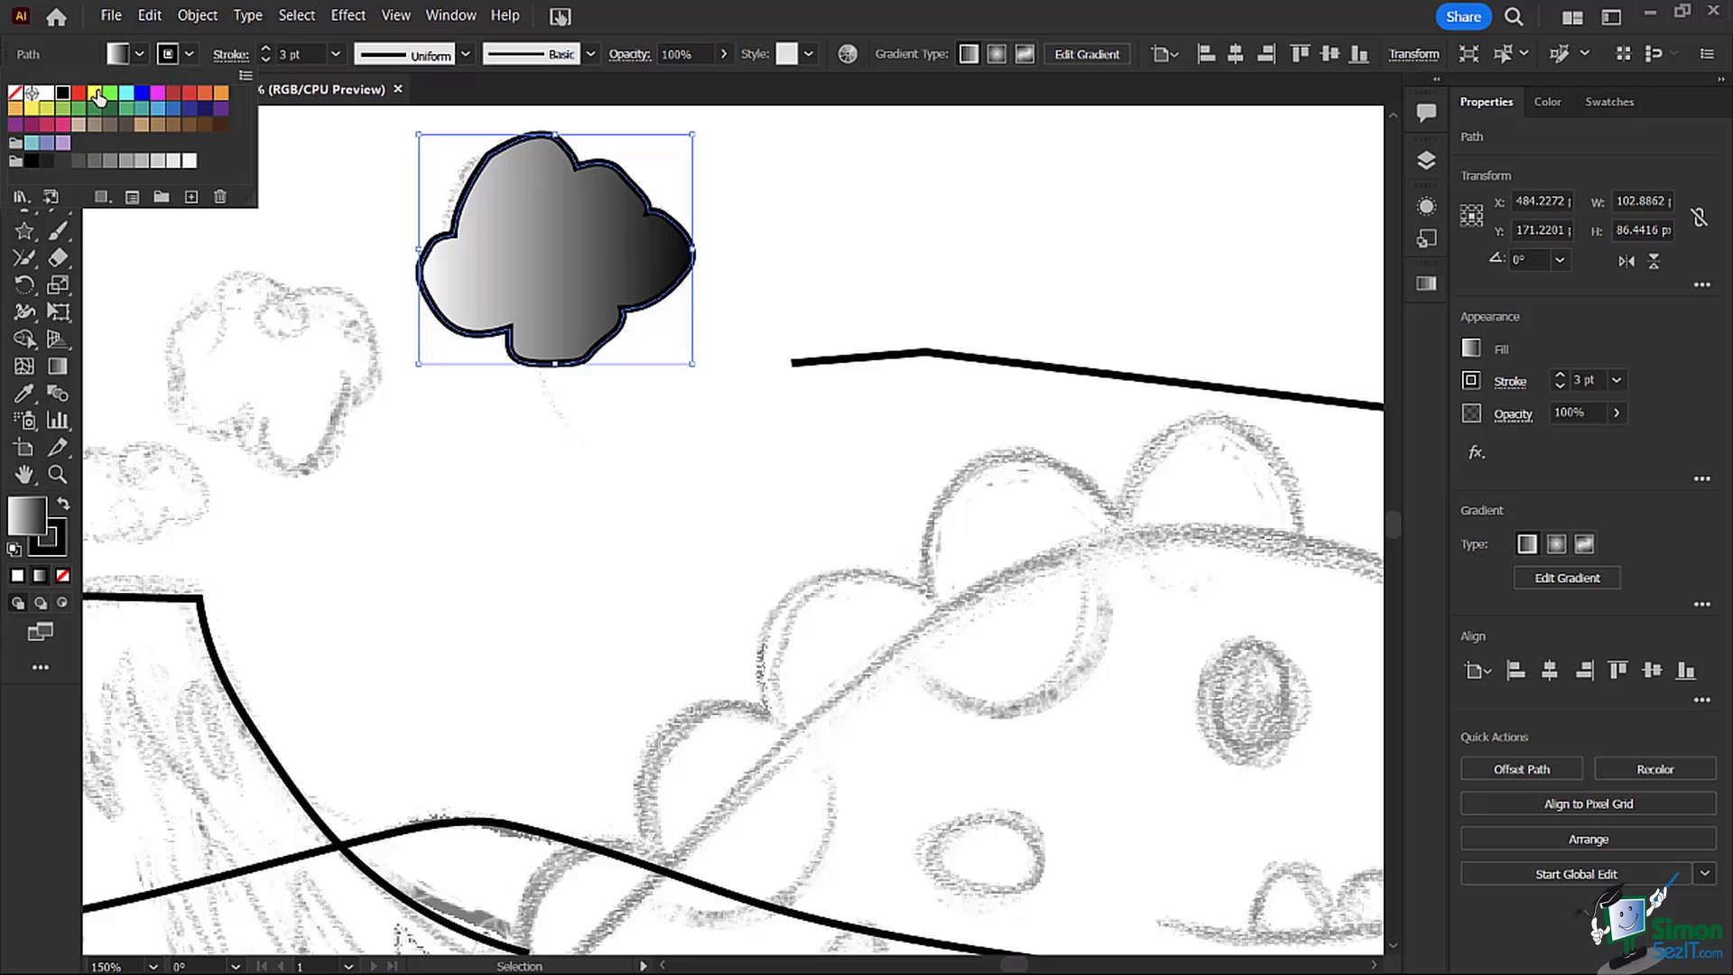
pyautogui.click(15, 94)
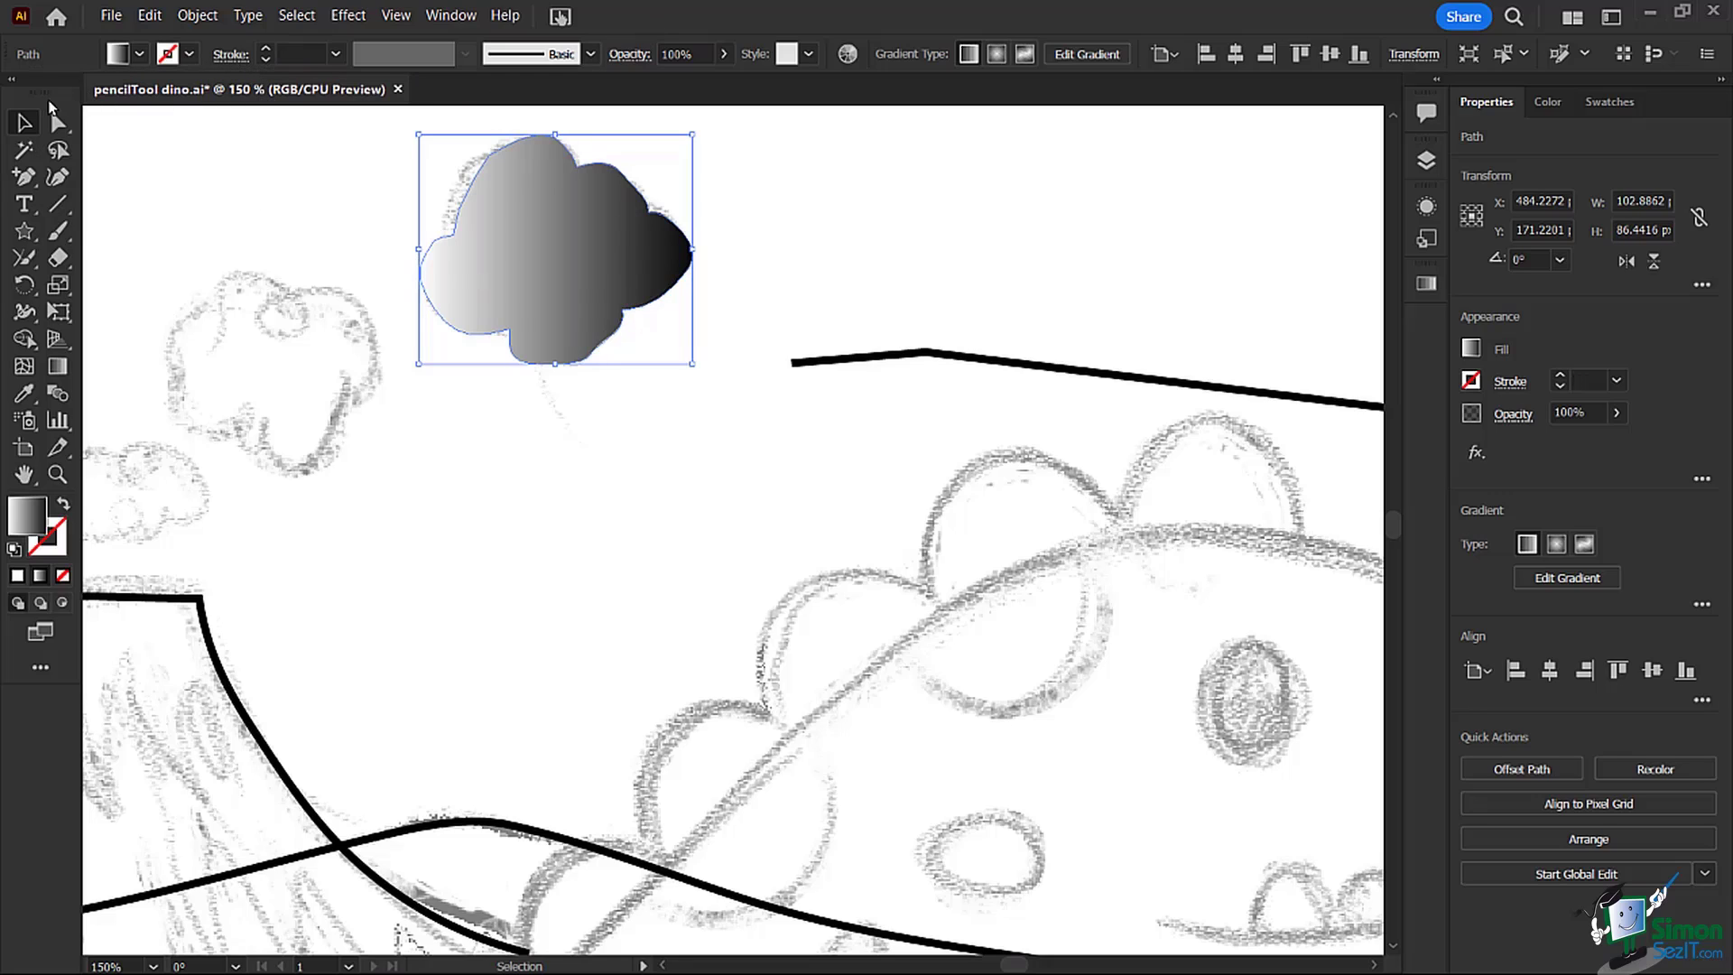
pyautogui.click(329, 221)
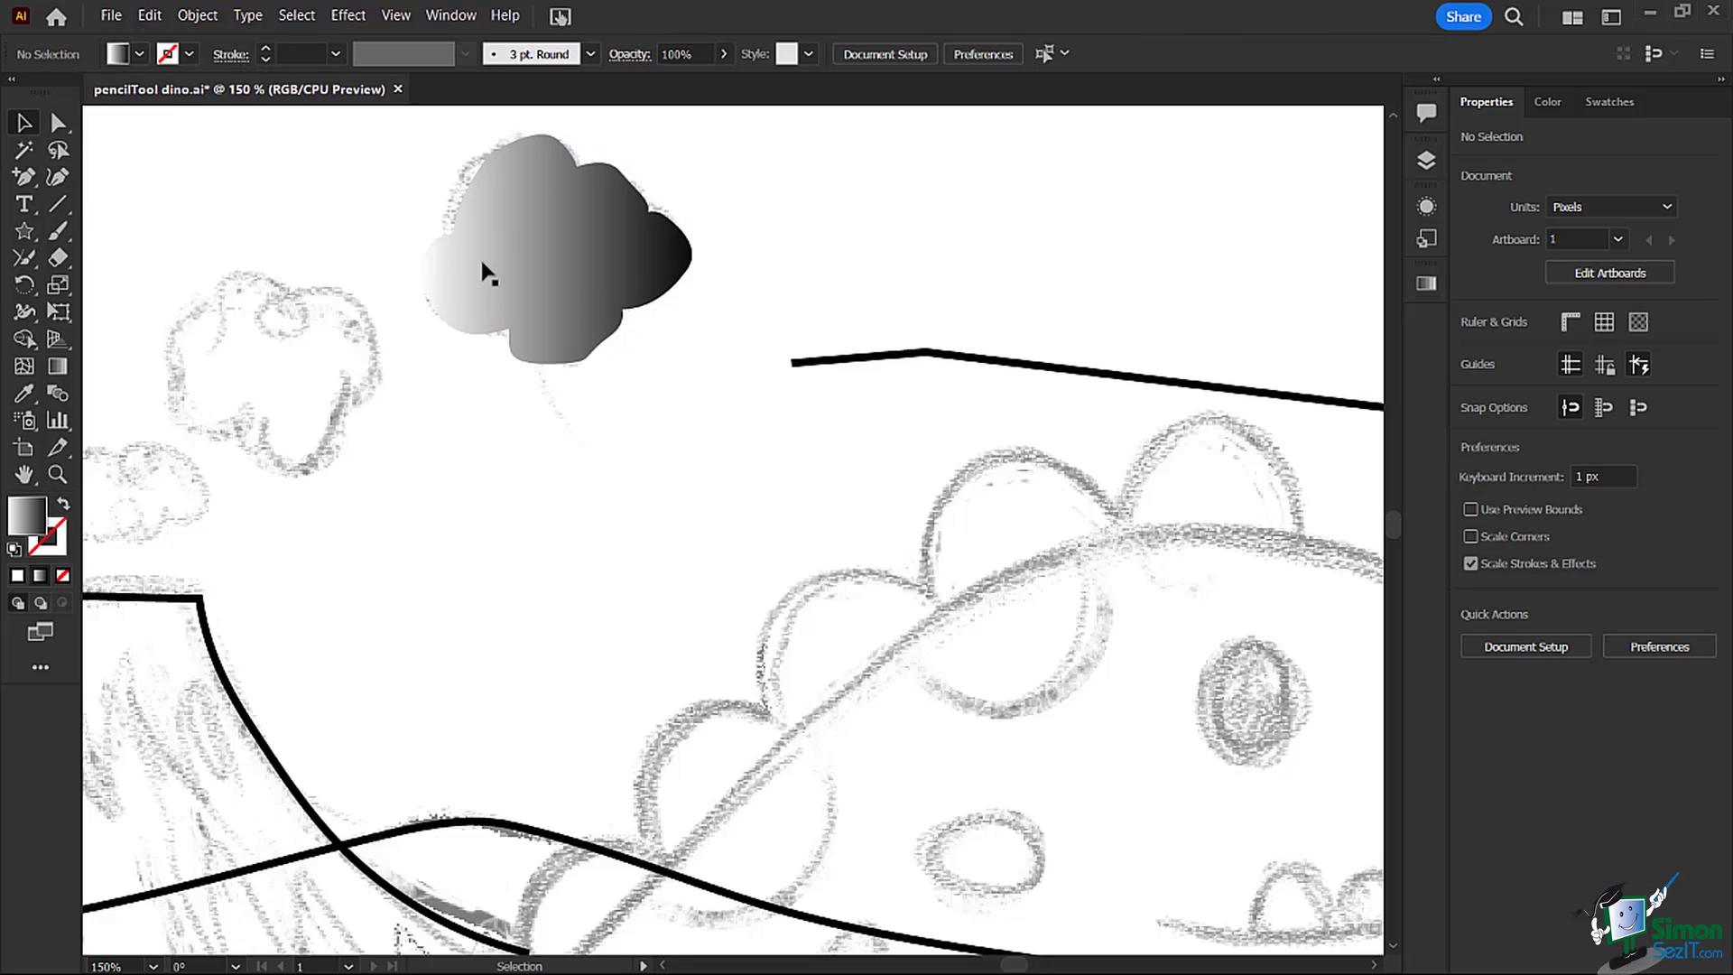
pyautogui.scroll(-1, 487, 271)
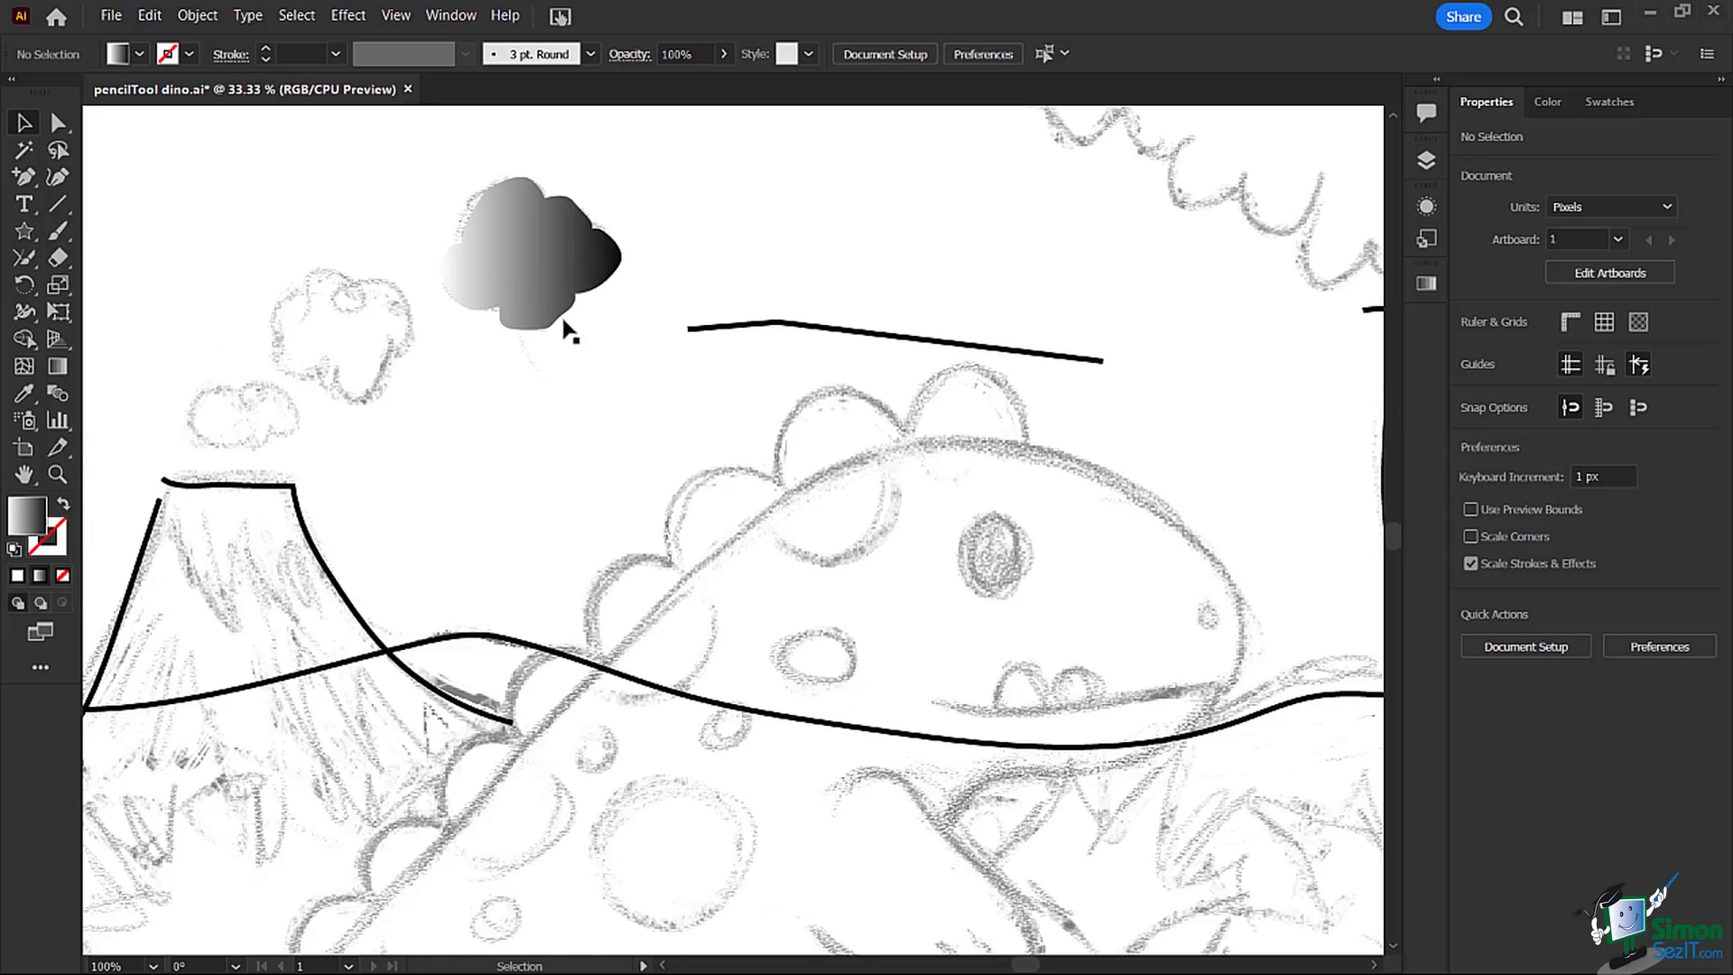
pyautogui.scroll(-3, 551, 352)
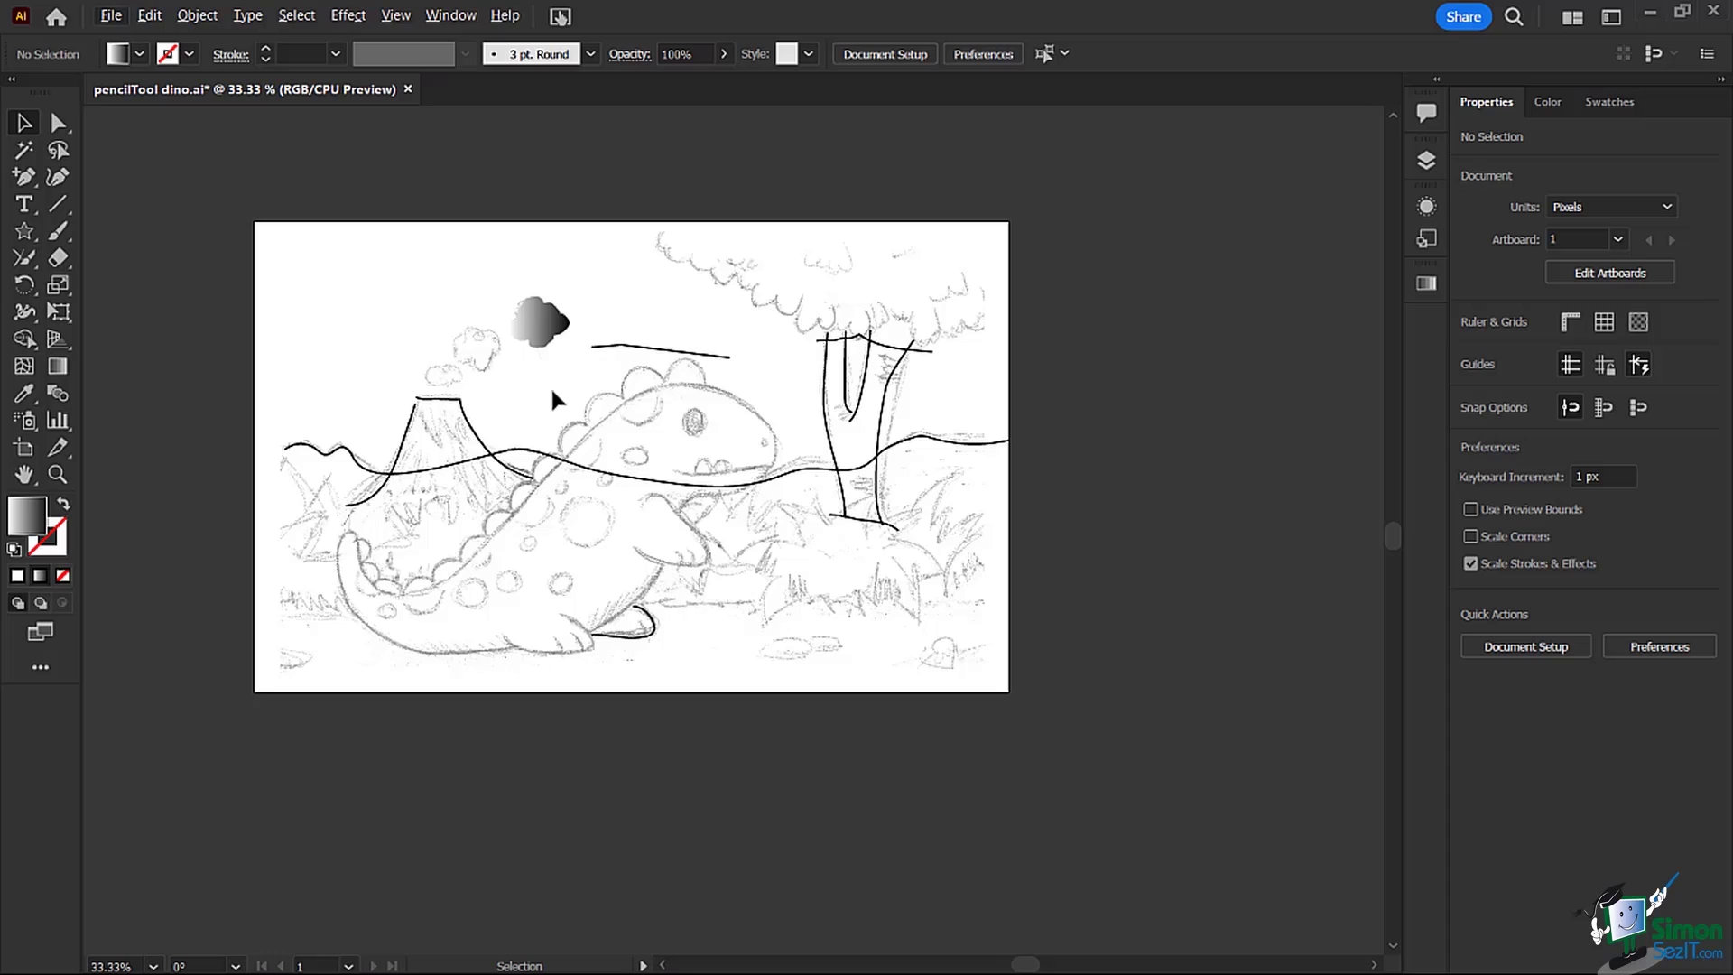
pyautogui.scroll(2, 555, 390)
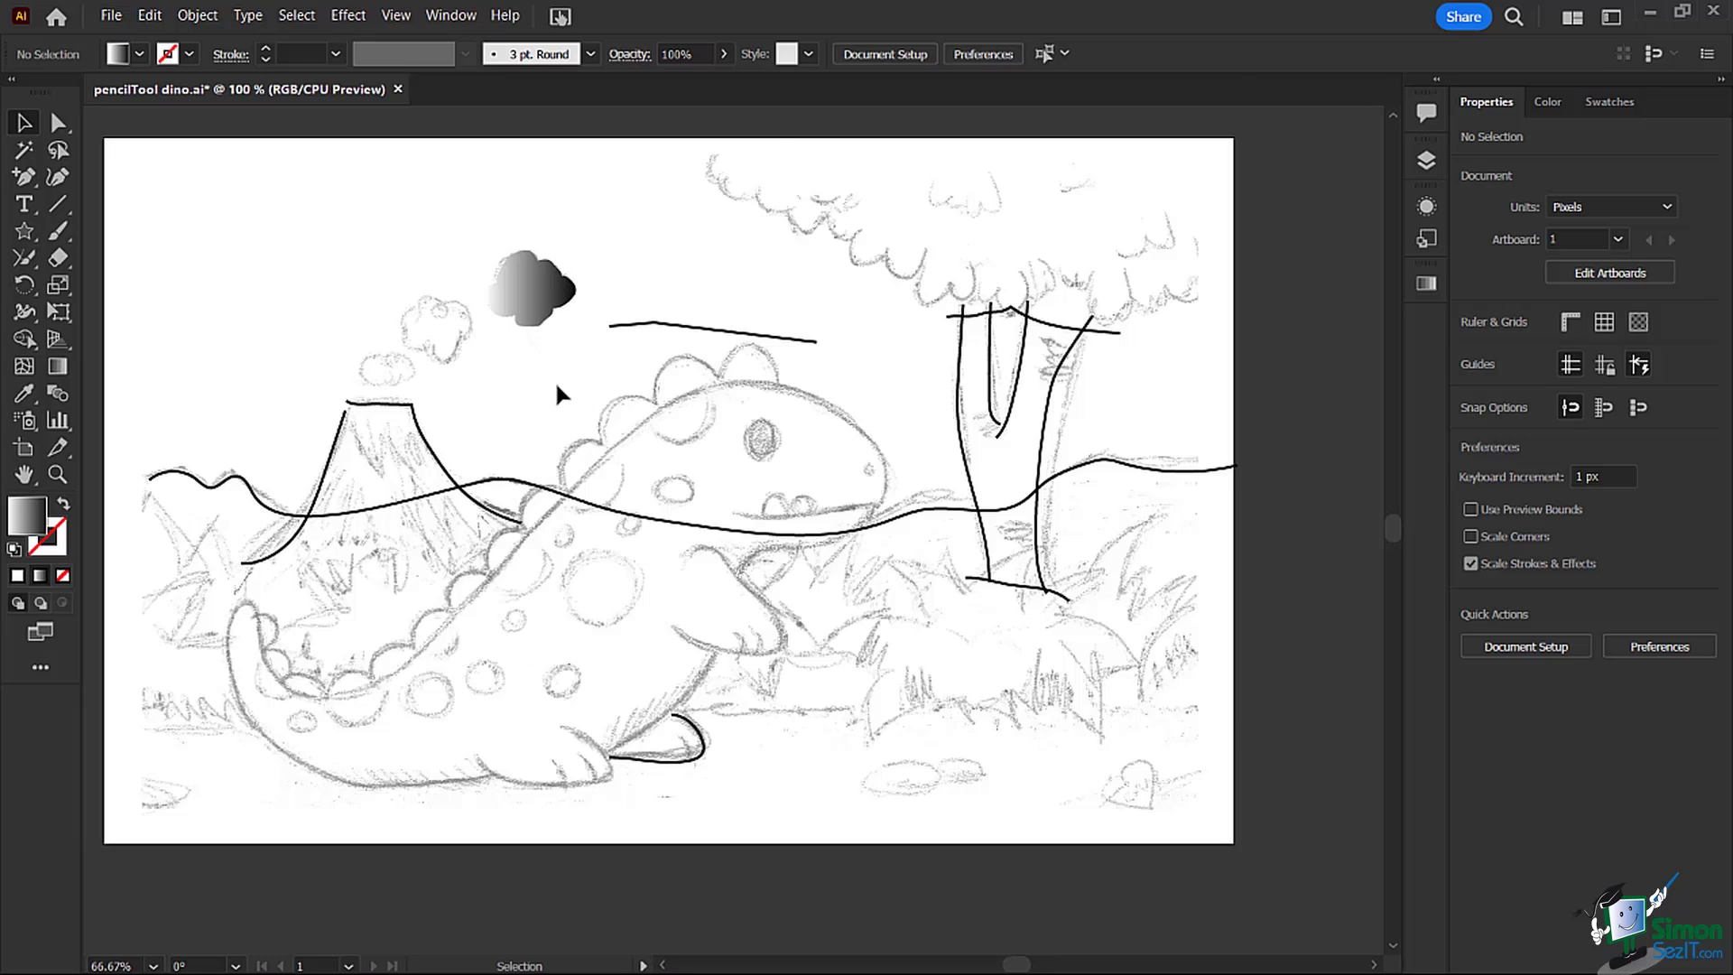
pyautogui.scroll(2, 556, 395)
pyautogui.scroll(1, 488, 289)
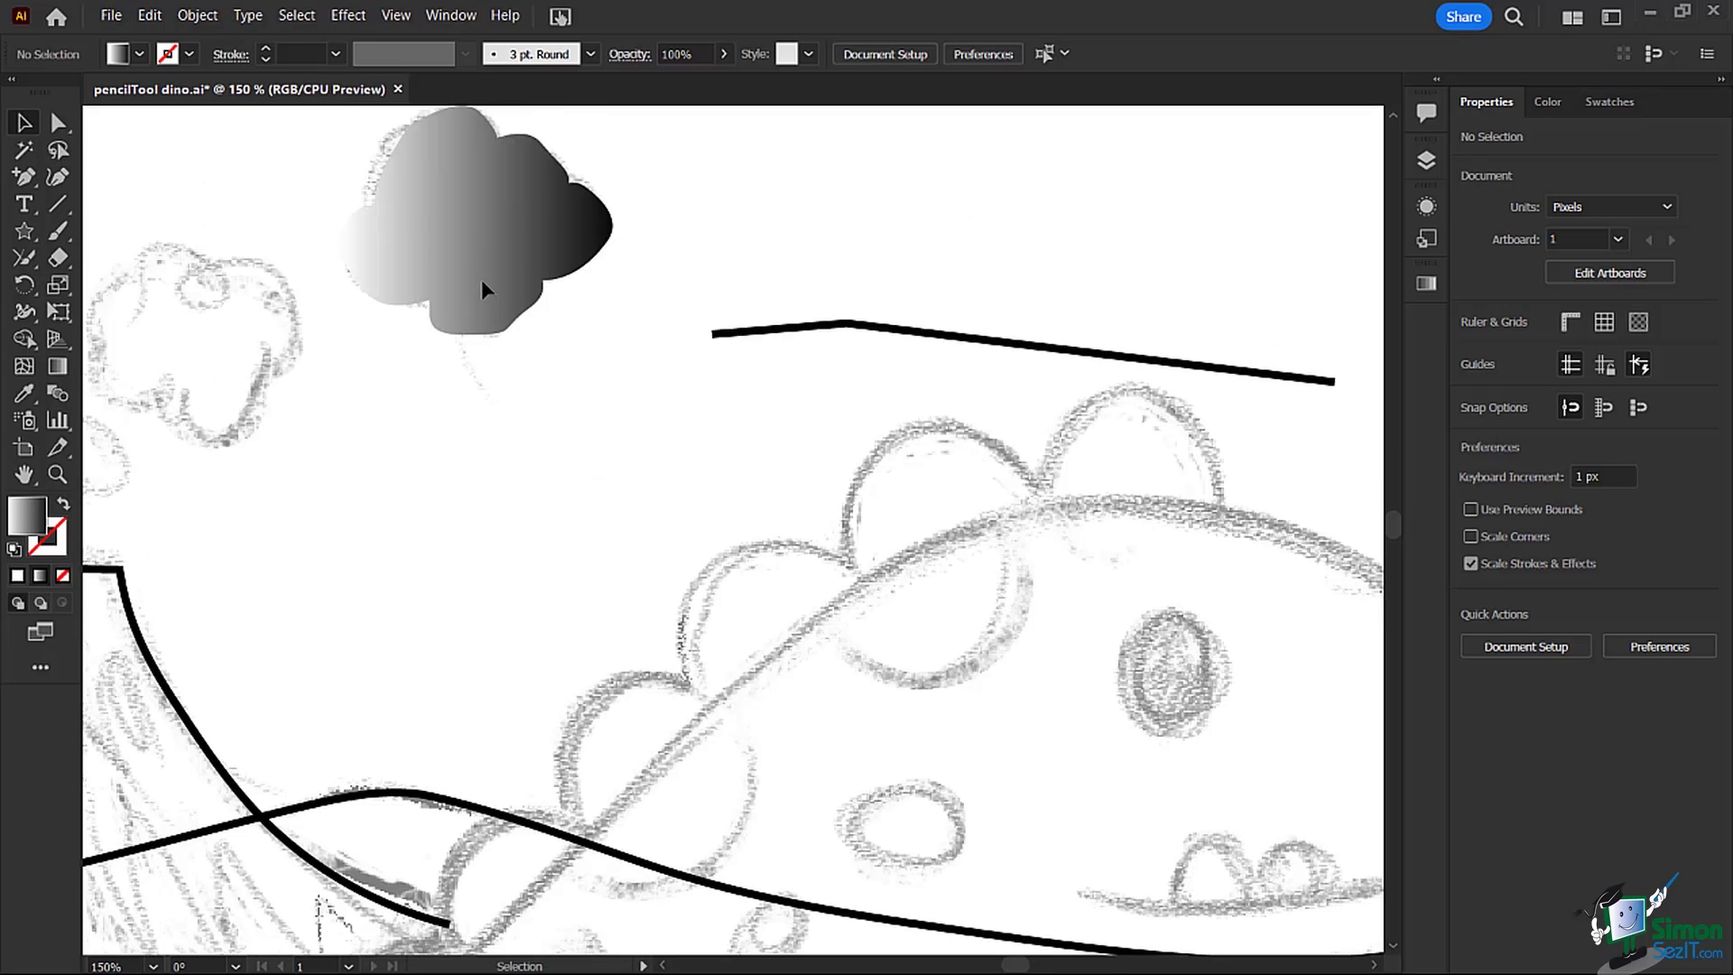
pyautogui.scroll(1, 487, 290)
pyautogui.click(24, 258)
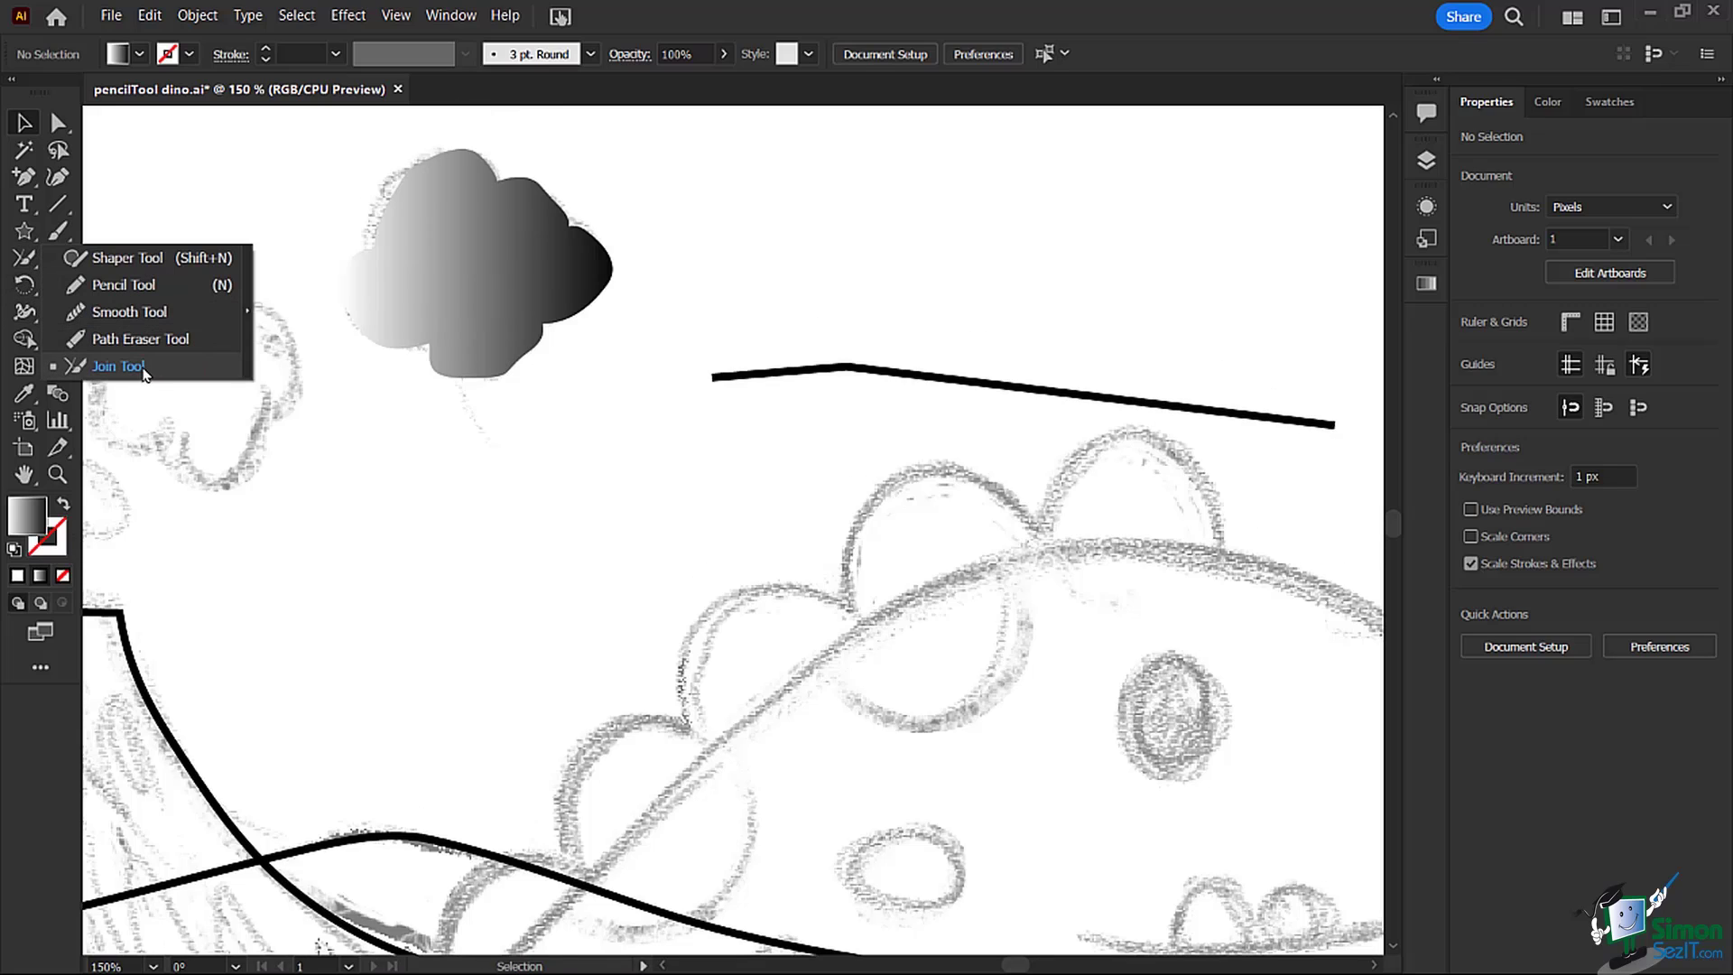
pyautogui.click(499, 214)
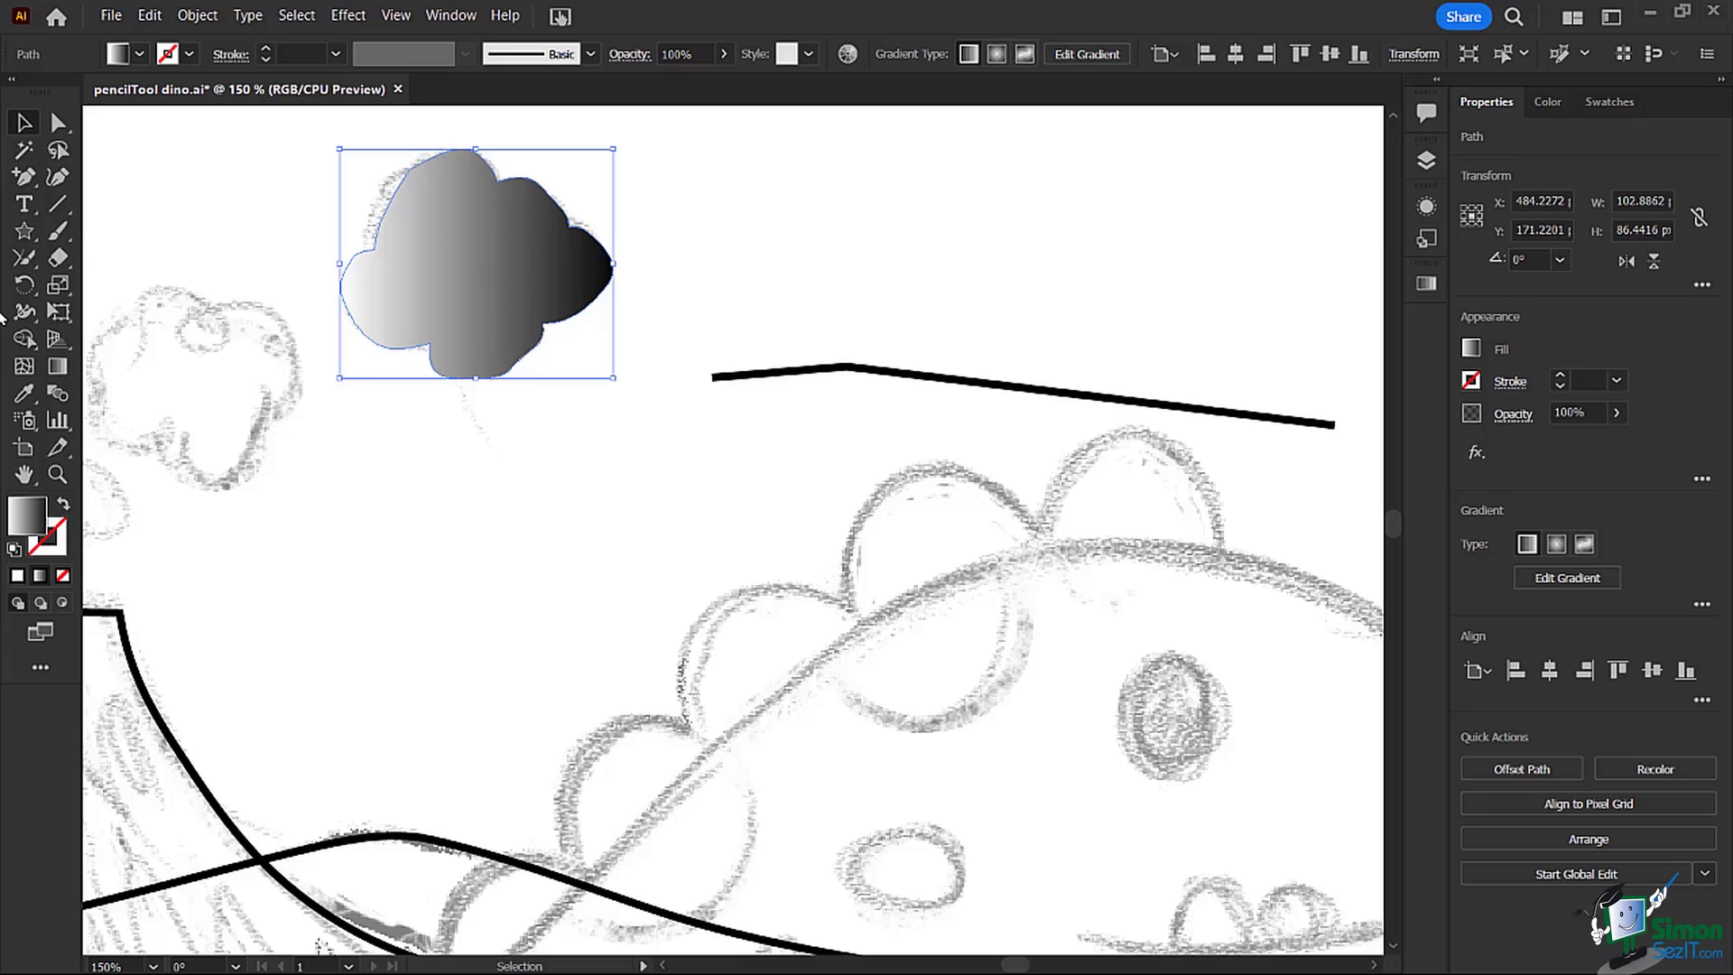
pyautogui.click(19, 260)
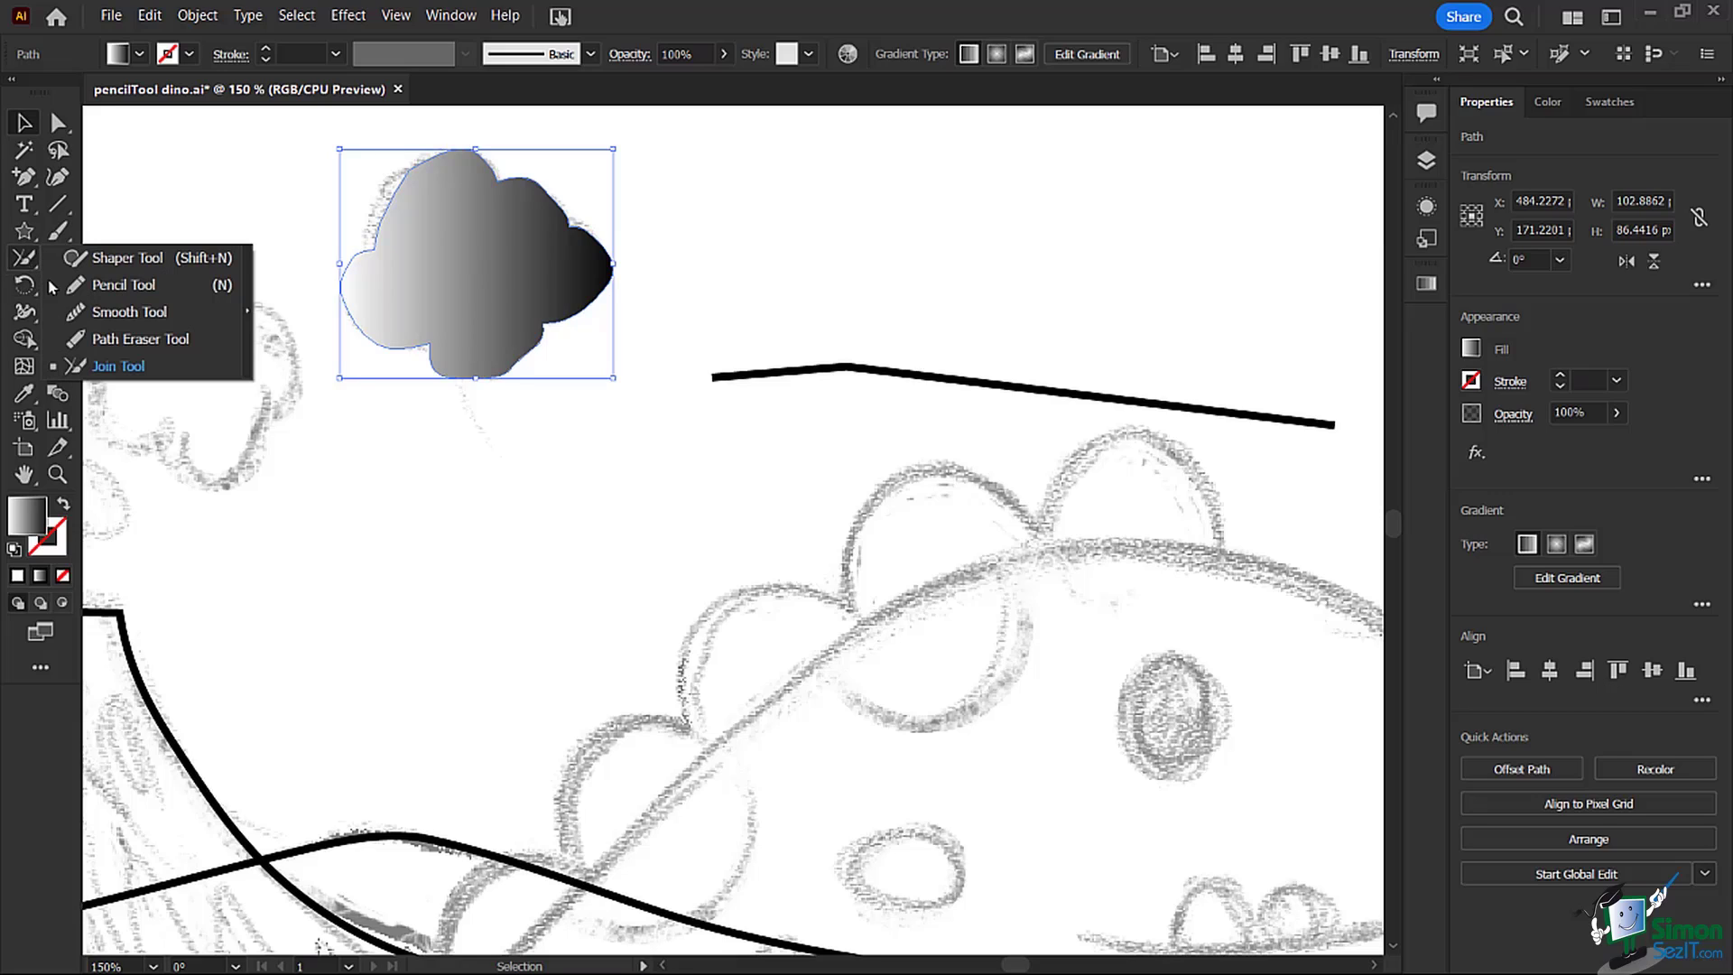